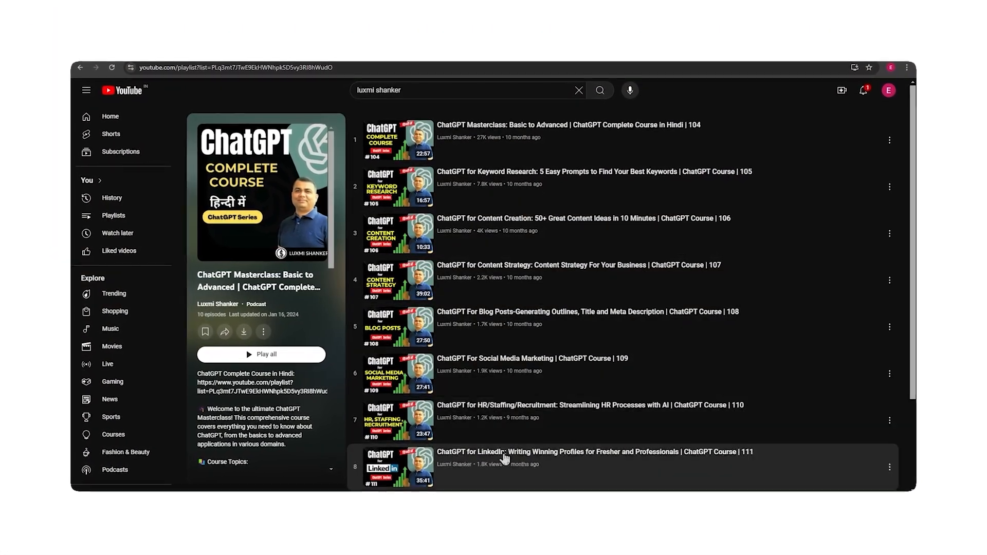
pyautogui.scroll(-3, 503, 461)
pyautogui.scroll(3, 506, 436)
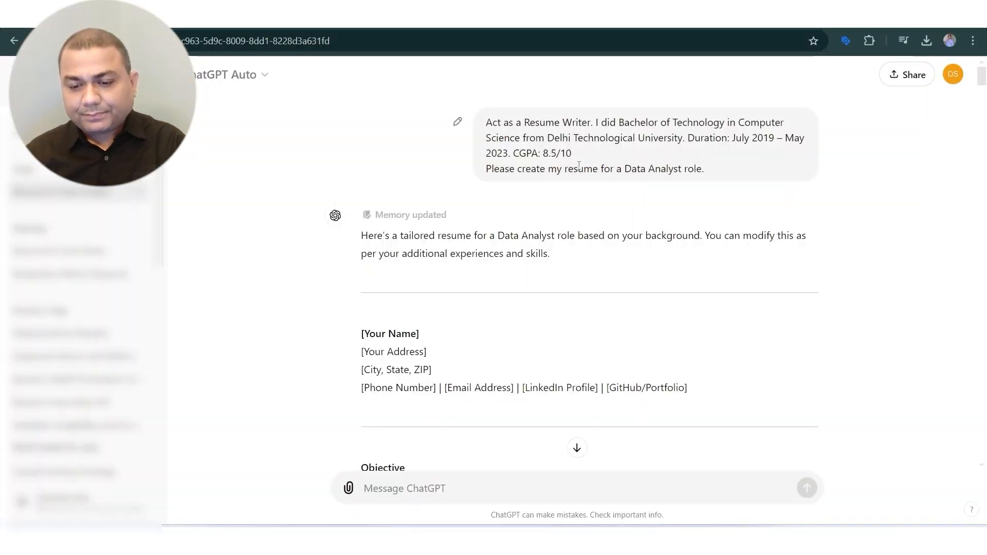
# - Examine the first resume prompt, highlighting the writer role, the education details and the Data Analyst role request
pyautogui.moveTo(487, 122); pyautogui.dragTo(736, 188)
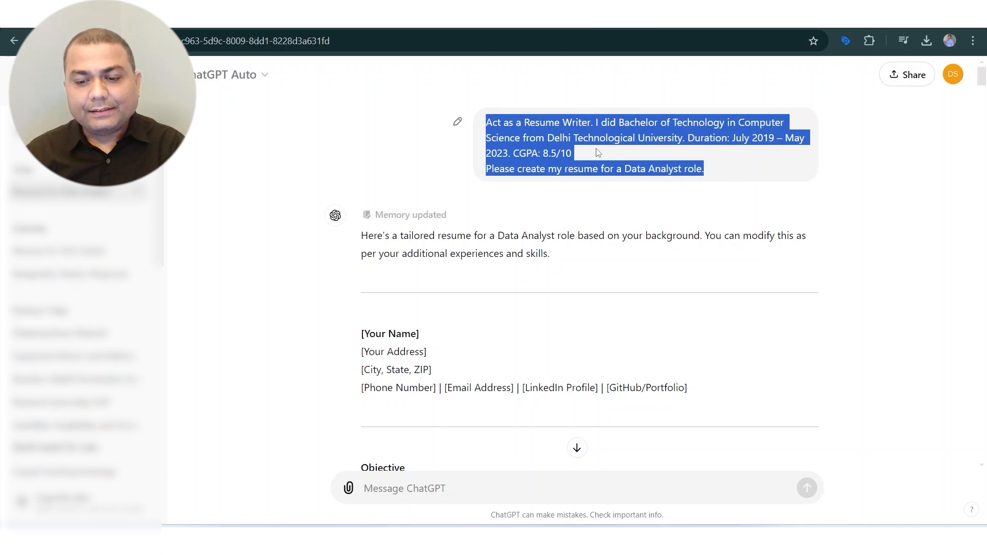
pyautogui.click(618, 154)
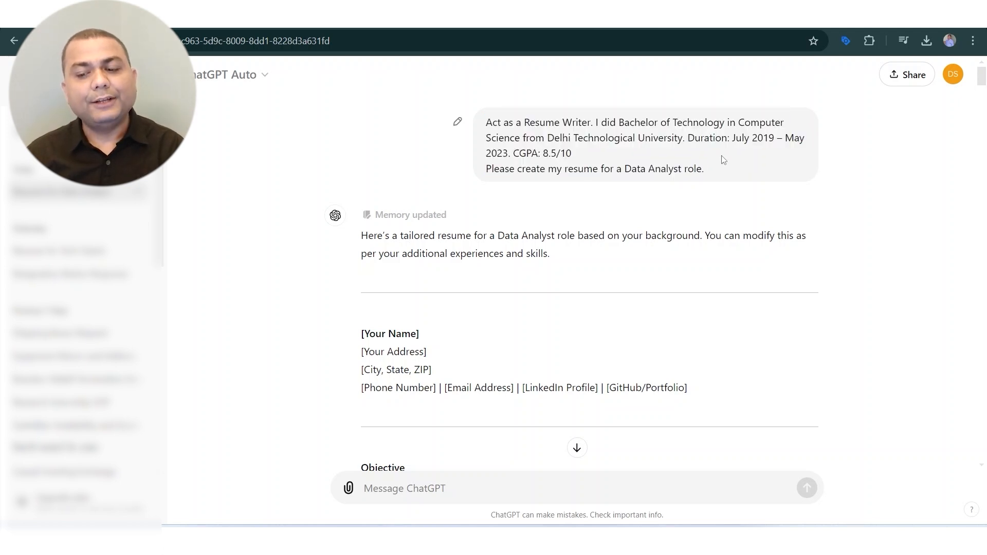
pyautogui.moveTo(709, 170); pyautogui.dragTo(489, 168)
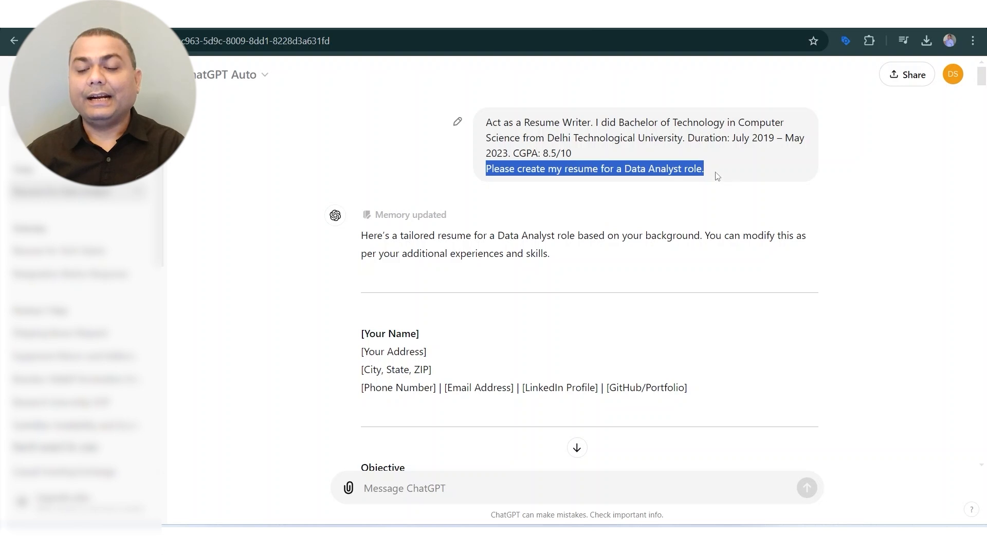
pyautogui.click(635, 171)
pyautogui.moveTo(626, 171); pyautogui.dragTo(681, 169)
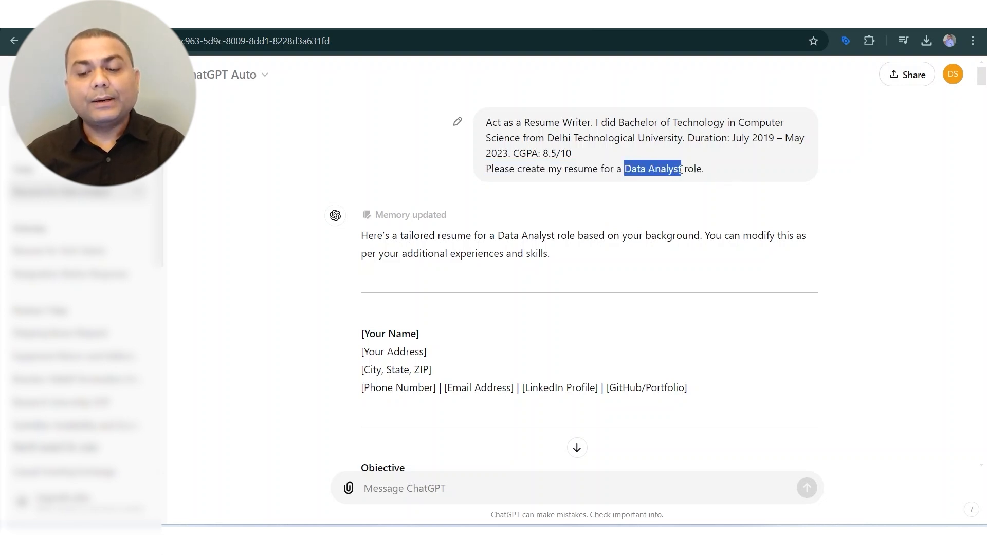
pyautogui.click(614, 129)
pyautogui.moveTo(596, 123); pyautogui.dragTo(618, 150)
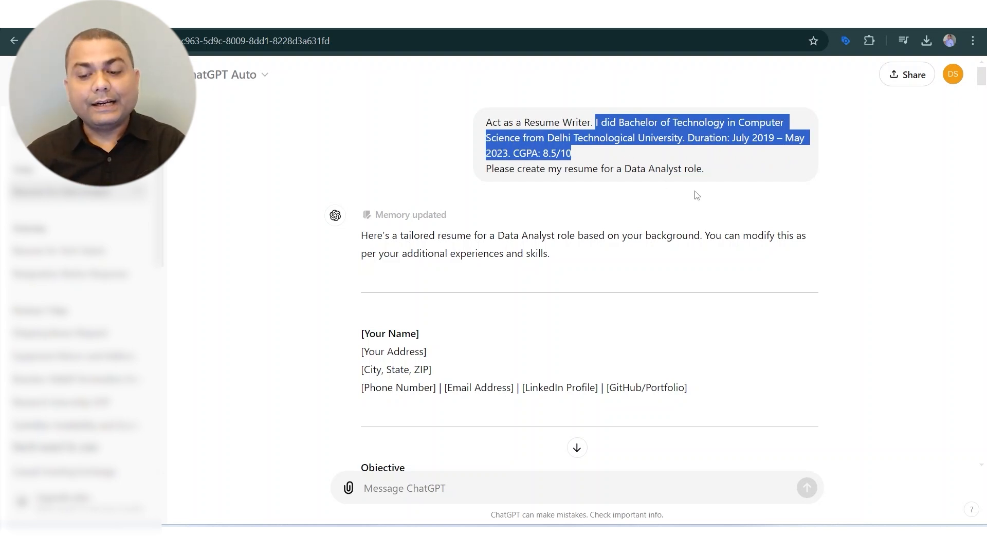
pyautogui.moveTo(685, 169); pyautogui.dragTo(624, 169)
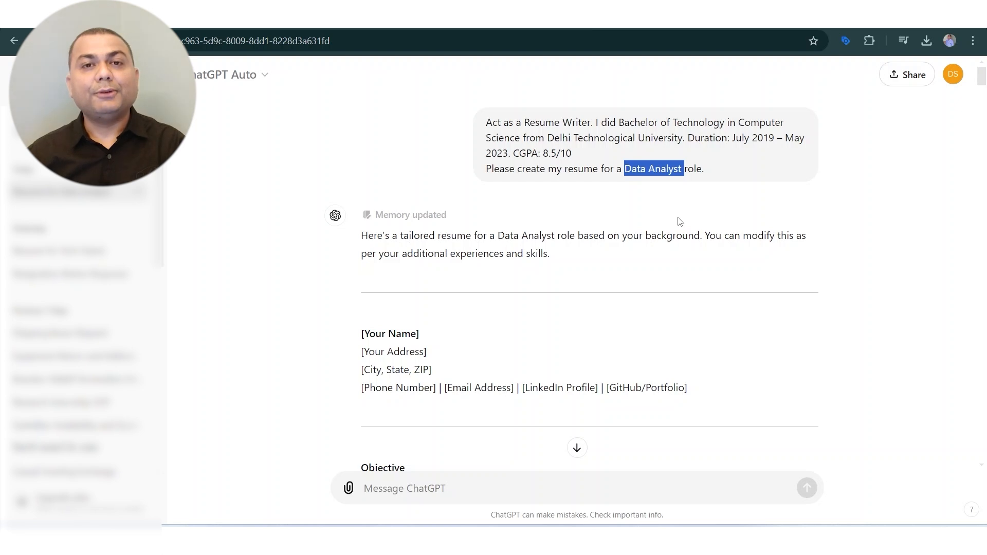
pyautogui.click(655, 165)
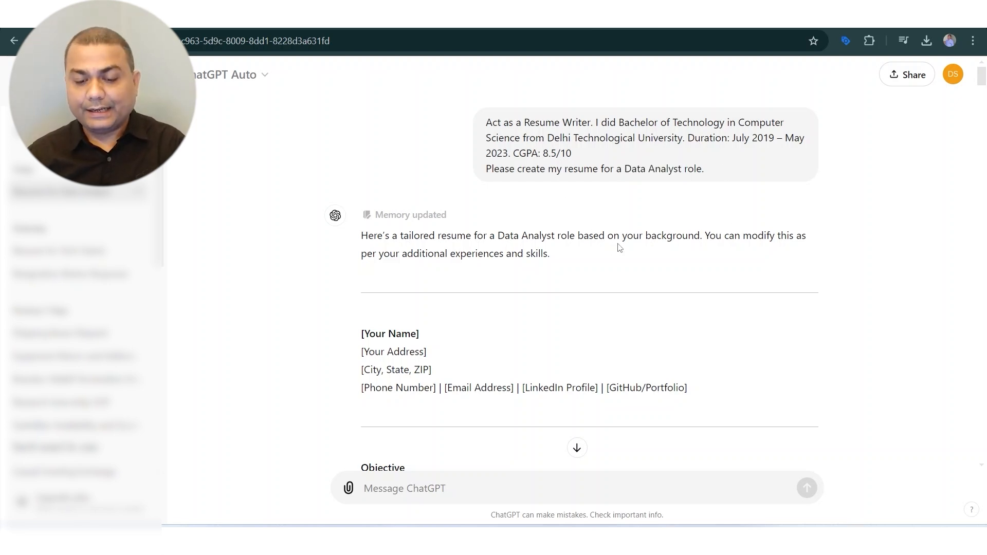
# - Read through the first generated Data Analyst resume, from the contact details and objective to the languages section
pyautogui.scroll(-5, 688, 205)
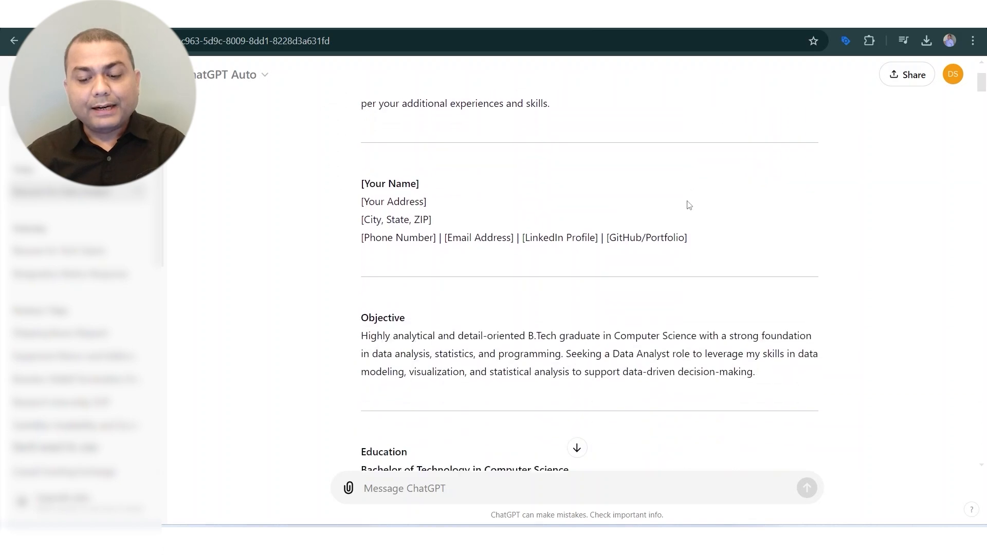
pyautogui.scroll(-6, 481, 294)
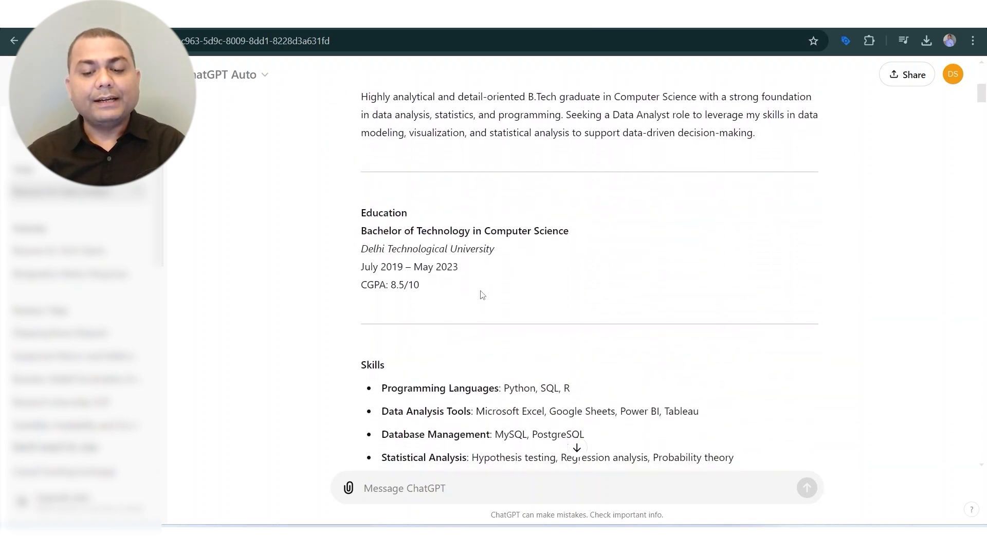
pyautogui.scroll(6, 479, 286)
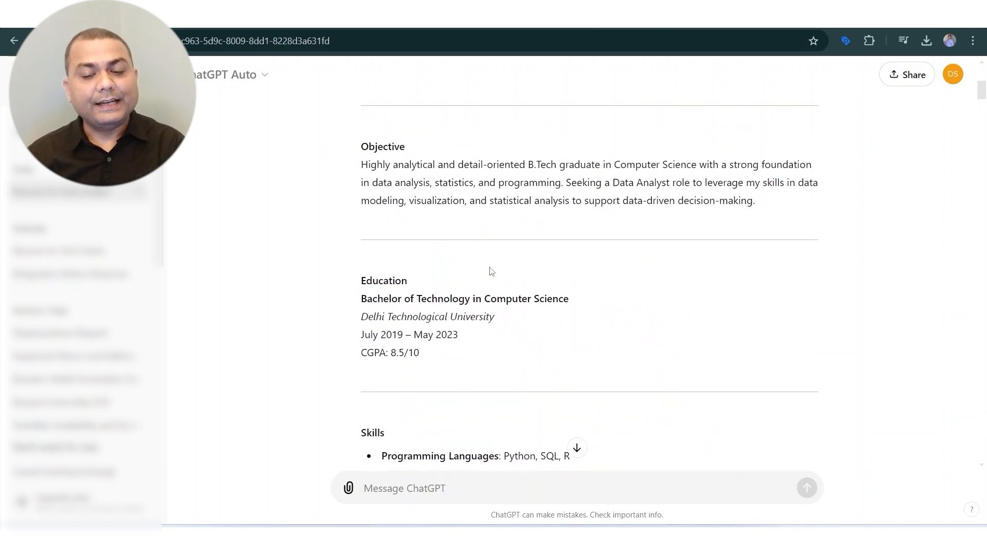
pyautogui.scroll(-4, 489, 265)
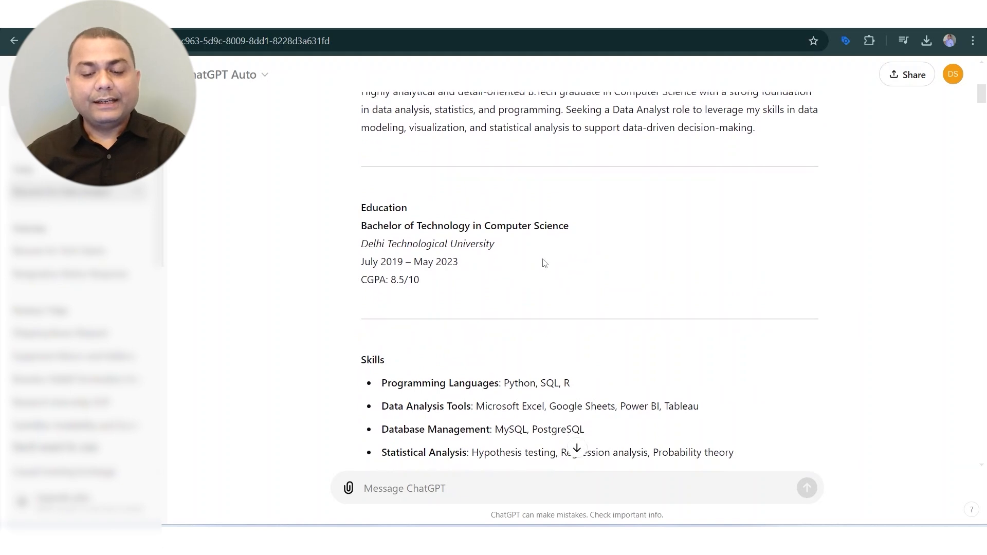
pyautogui.scroll(-9, 544, 264)
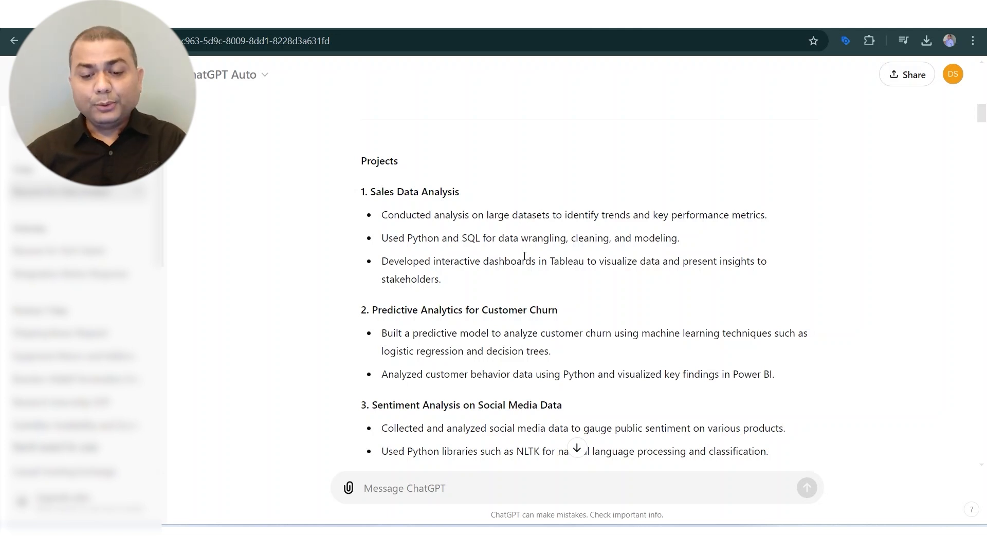
pyautogui.scroll(-1, 388, 254)
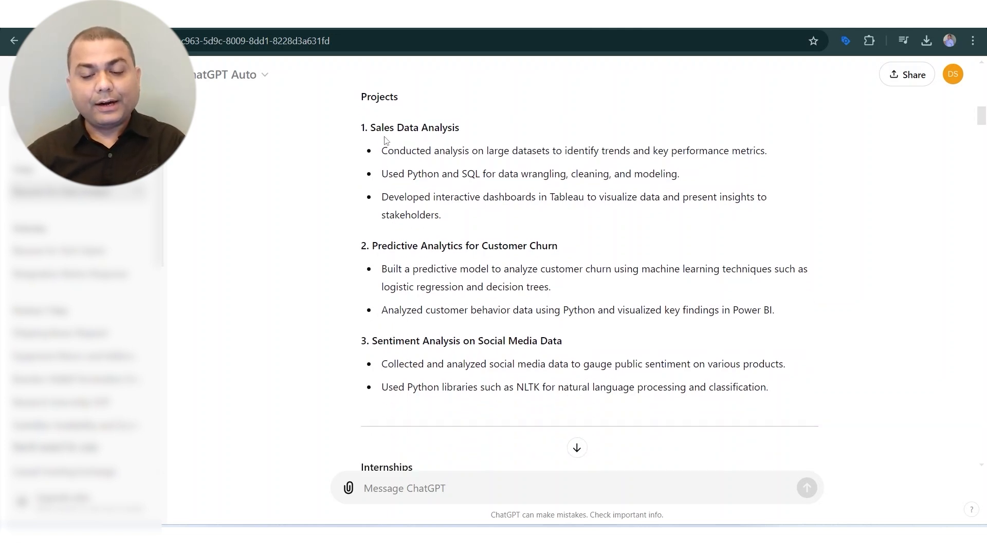
pyautogui.scroll(-5, 519, 292)
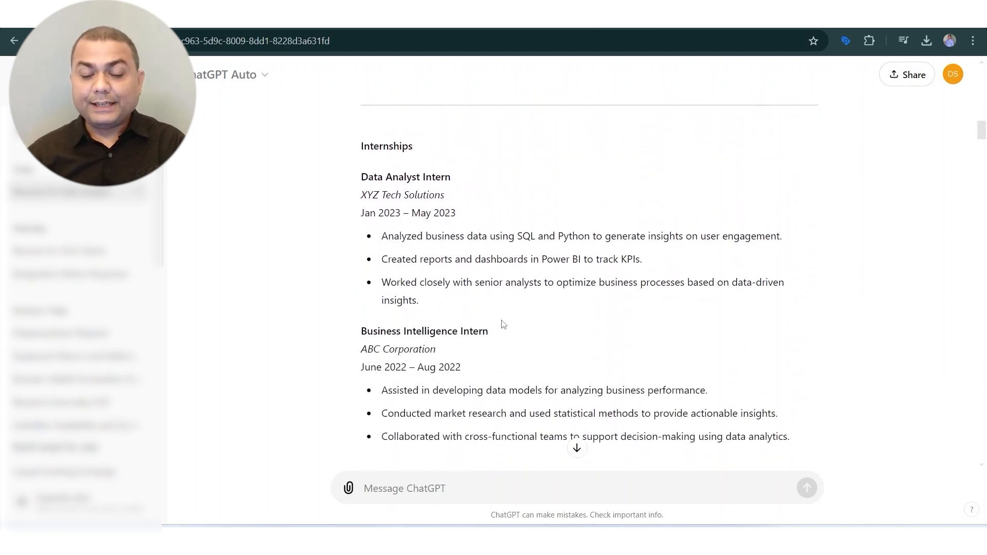
pyautogui.scroll(-2, 502, 323)
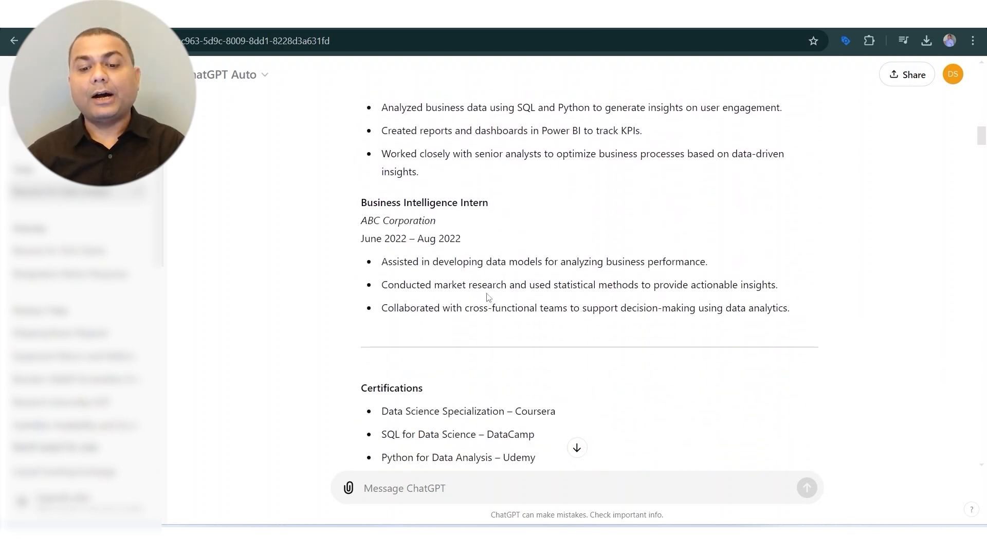
pyautogui.scroll(-3, 488, 300)
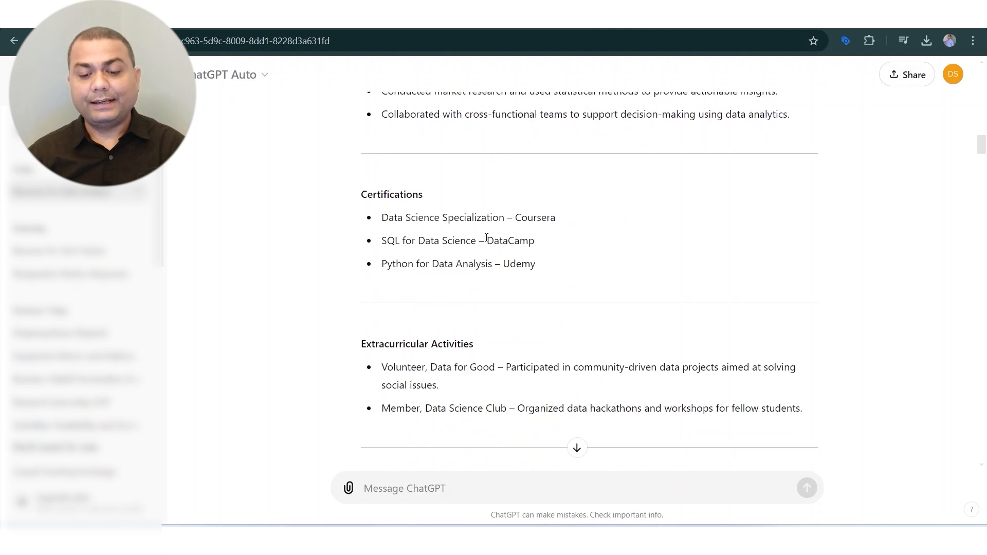
pyautogui.scroll(-2, 476, 236)
pyautogui.scroll(-3, 501, 246)
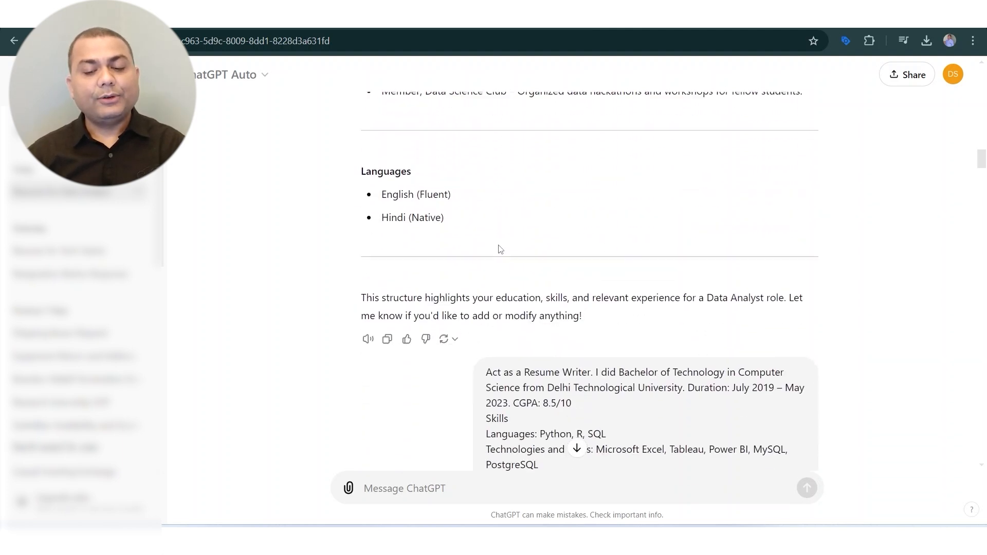
pyautogui.scroll(-2, 561, 231)
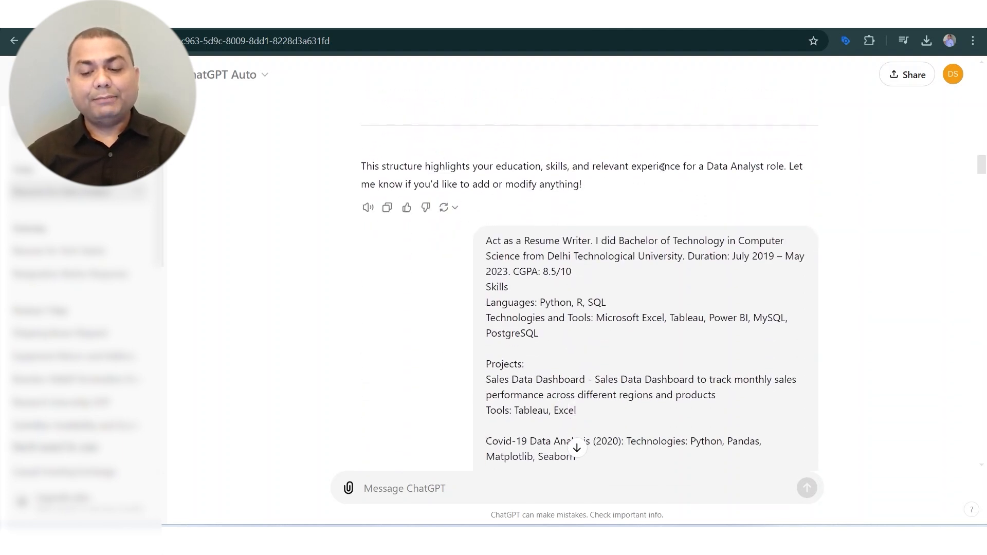
# - Examine the second resume prompt, highlighting its education, skills, projects, certifications and Intern Data Analyst request
pyautogui.scroll(-1, 660, 190)
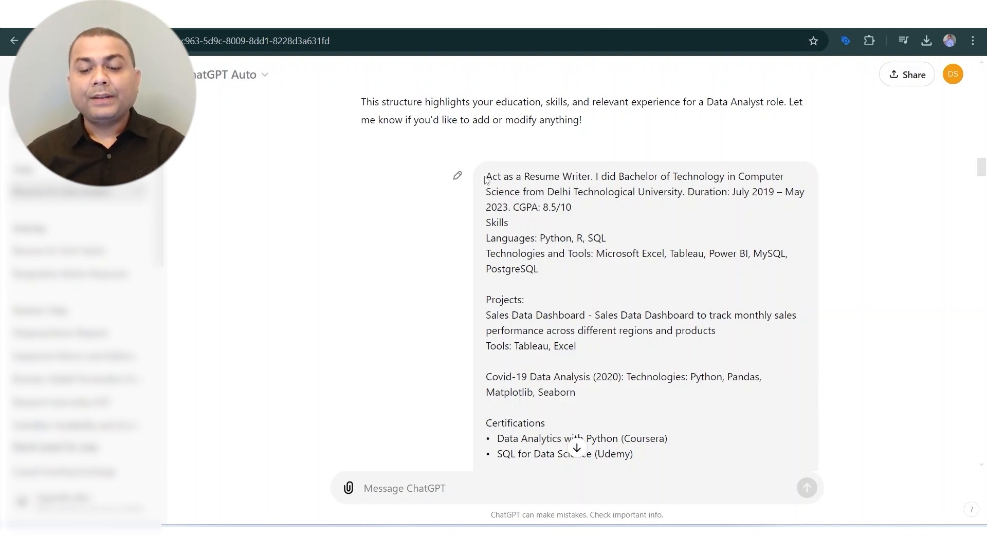
pyautogui.moveTo(486, 176); pyautogui.dragTo(801, 219)
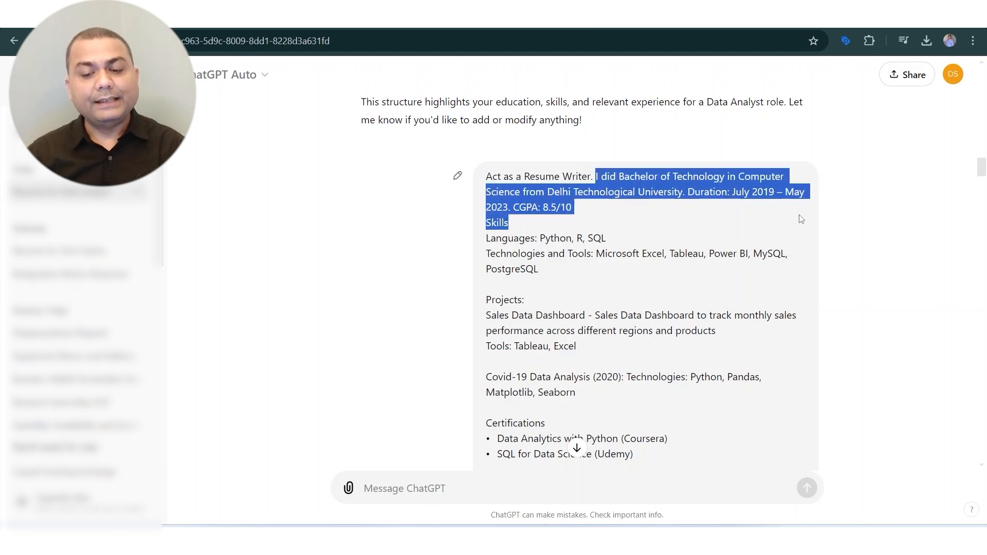
pyautogui.click(495, 222)
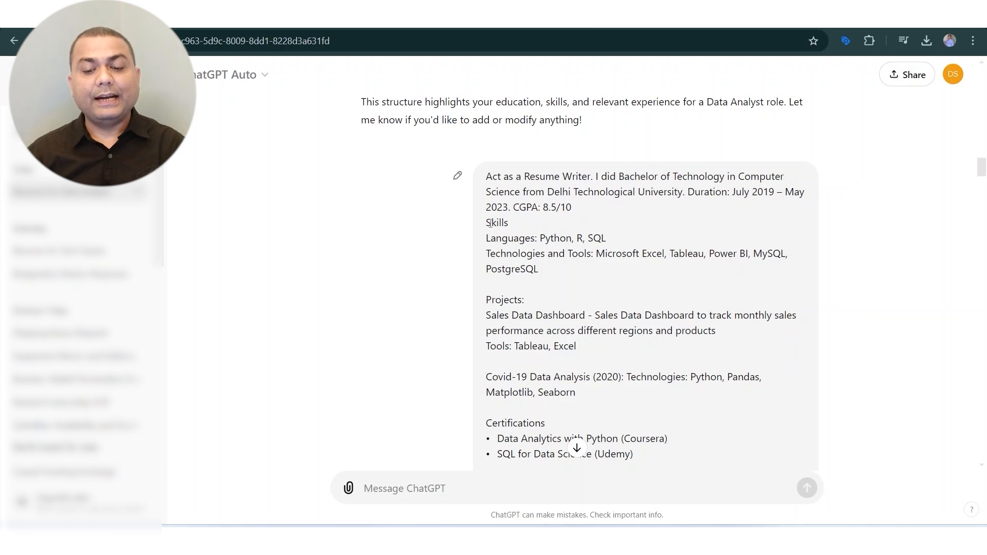
pyautogui.moveTo(485, 223); pyautogui.dragTo(548, 271)
pyautogui.scroll(-3, 547, 272)
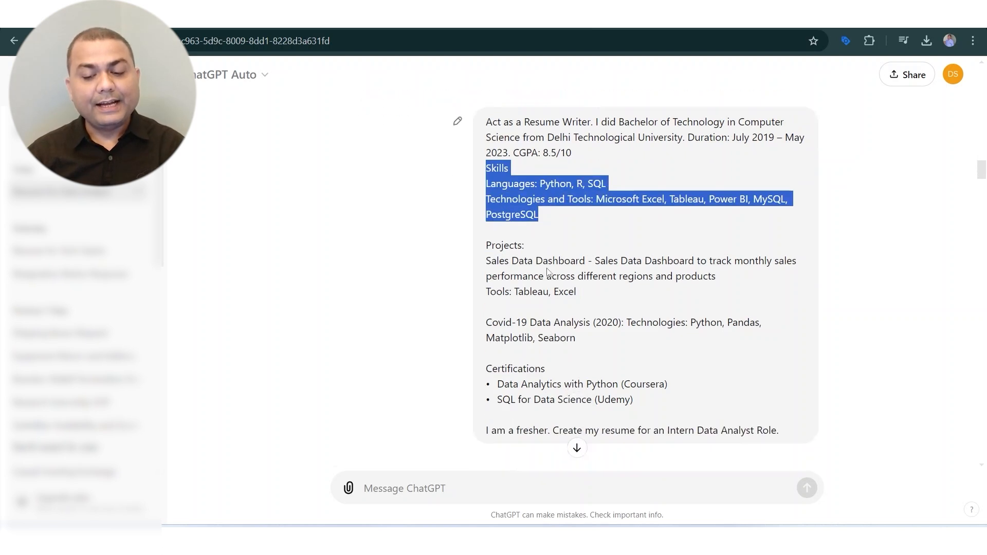
pyautogui.moveTo(491, 172); pyautogui.dragTo(587, 268)
pyautogui.scroll(-2, 587, 268)
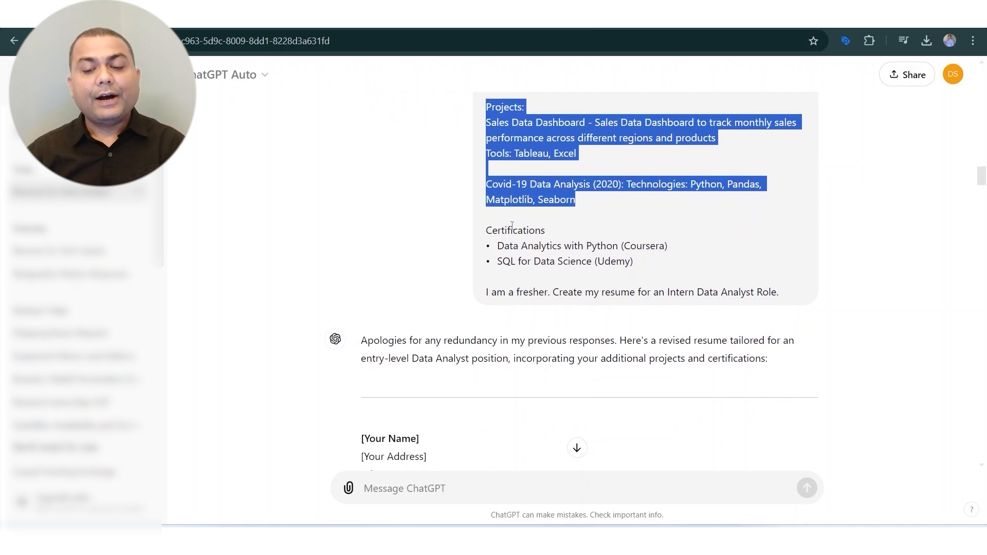
pyautogui.moveTo(492, 230); pyautogui.dragTo(639, 265)
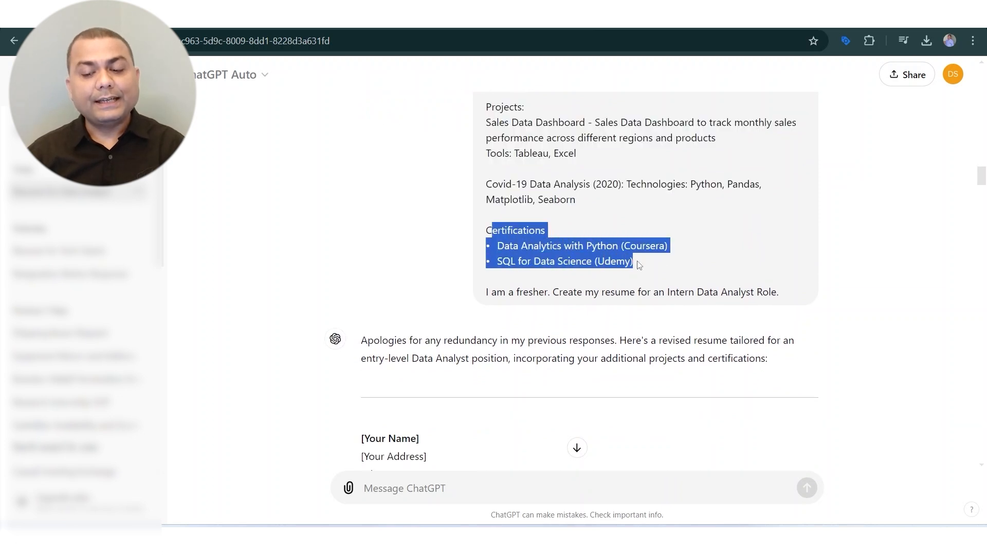
pyautogui.click(494, 291)
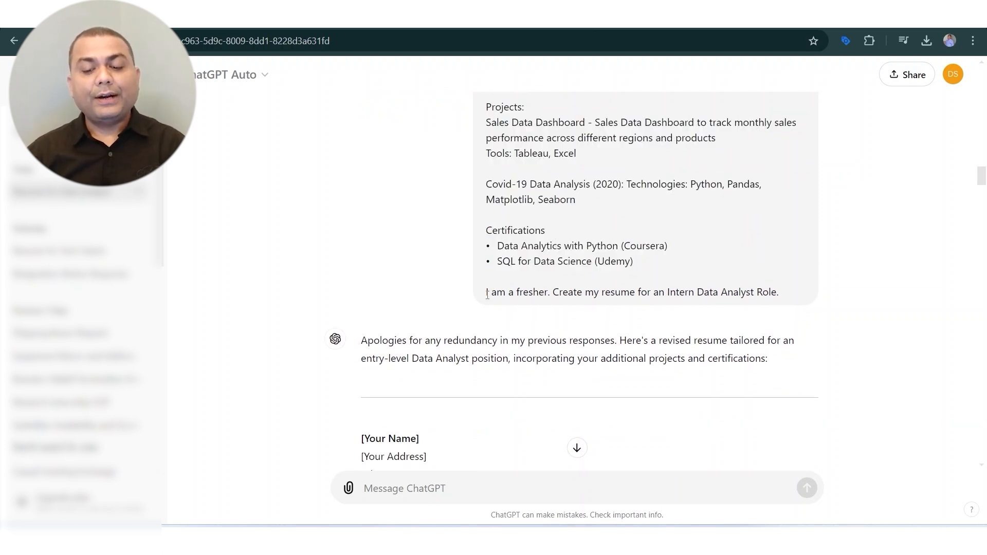
pyautogui.moveTo(487, 293); pyautogui.dragTo(785, 297)
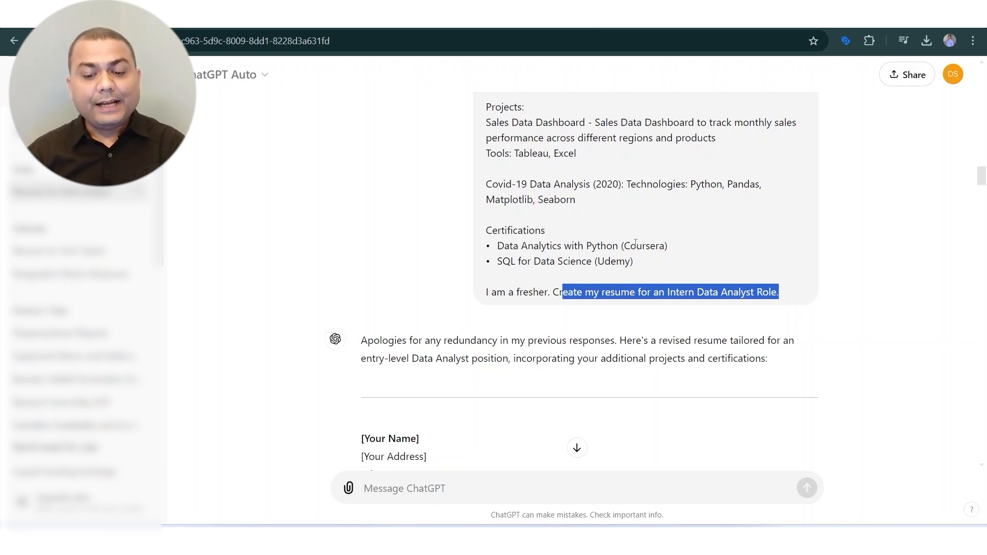
# - Review the contact, Objective, Education and Skills sections of the revised resume, highlighting the section headings
pyautogui.scroll(-5, 621, 257)
pyautogui.scroll(-1, 622, 258)
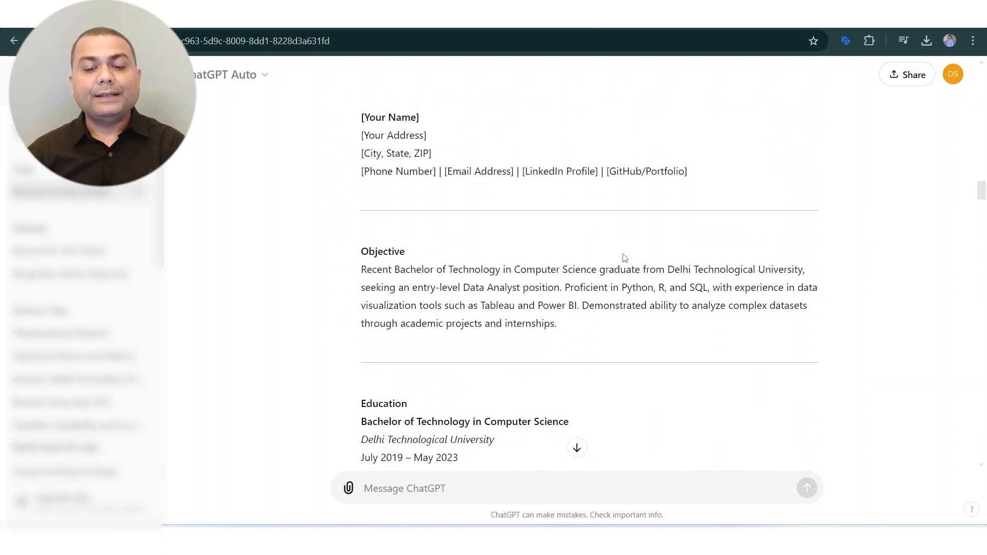
pyautogui.scroll(-1, 623, 260)
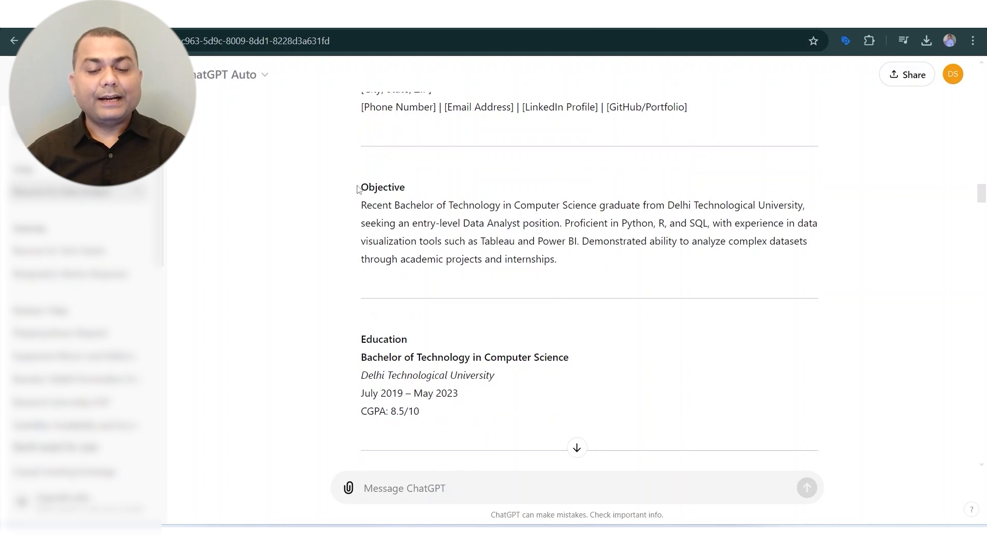
pyautogui.moveTo(360, 187); pyautogui.dragTo(423, 205)
pyautogui.scroll(-2, 359, 220)
pyautogui.moveTo(359, 220); pyautogui.dragTo(444, 220)
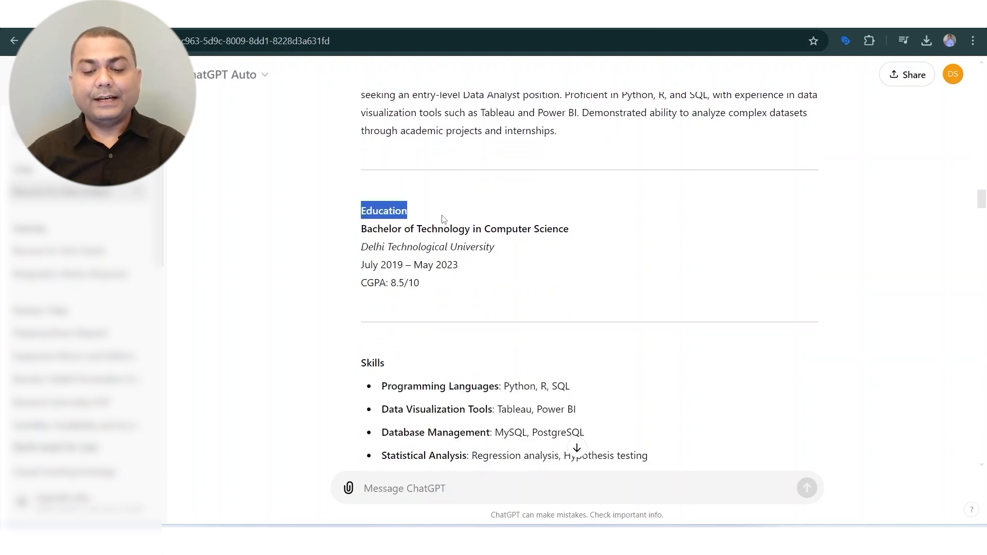
pyautogui.scroll(-2, 503, 264)
pyautogui.moveTo(359, 235); pyautogui.dragTo(387, 235)
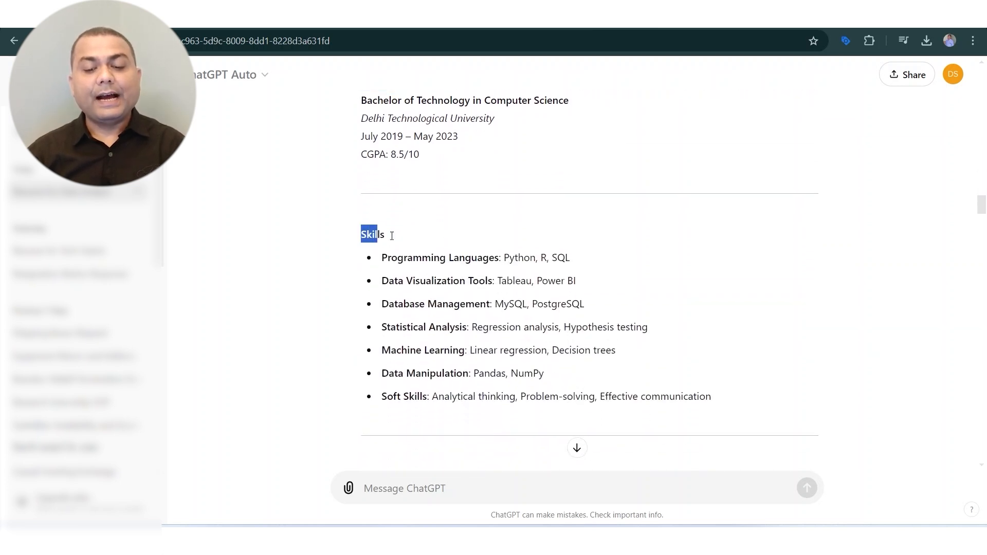
pyautogui.scroll(-2, 525, 267)
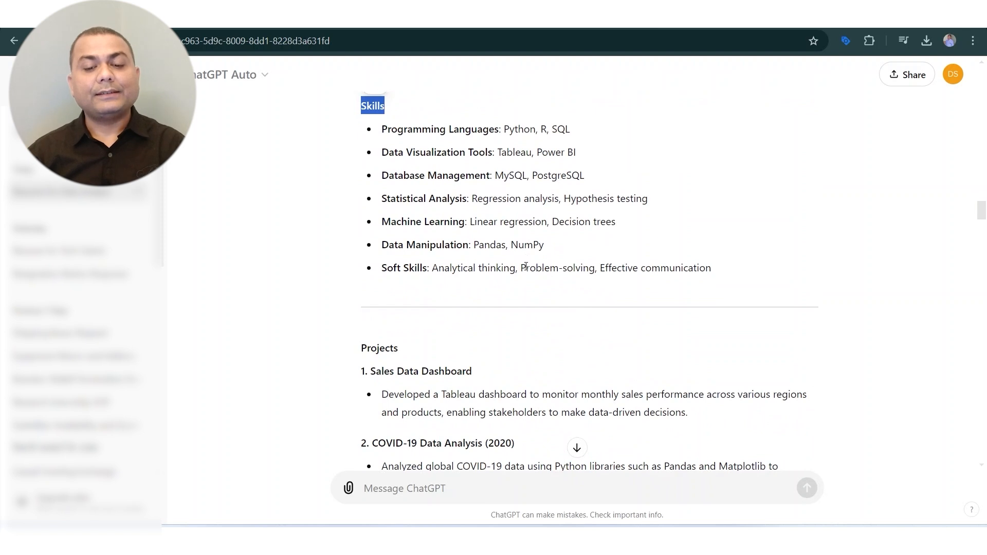
# - Review the revised resume's Projects and Internships sections by highlighting them, and continue to Certifications and Extracurricular Activities
pyautogui.scroll(-3, 525, 266)
pyautogui.moveTo(361, 155); pyautogui.dragTo(672, 302)
pyautogui.scroll(-1, 669, 309)
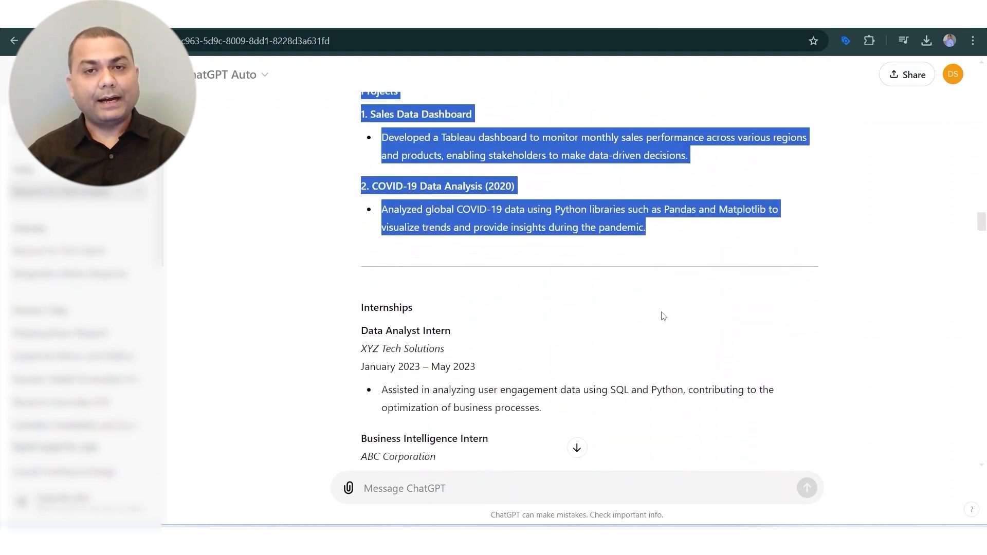
pyautogui.scroll(-2, 663, 309)
pyautogui.moveTo(360, 177); pyautogui.dragTo(622, 396)
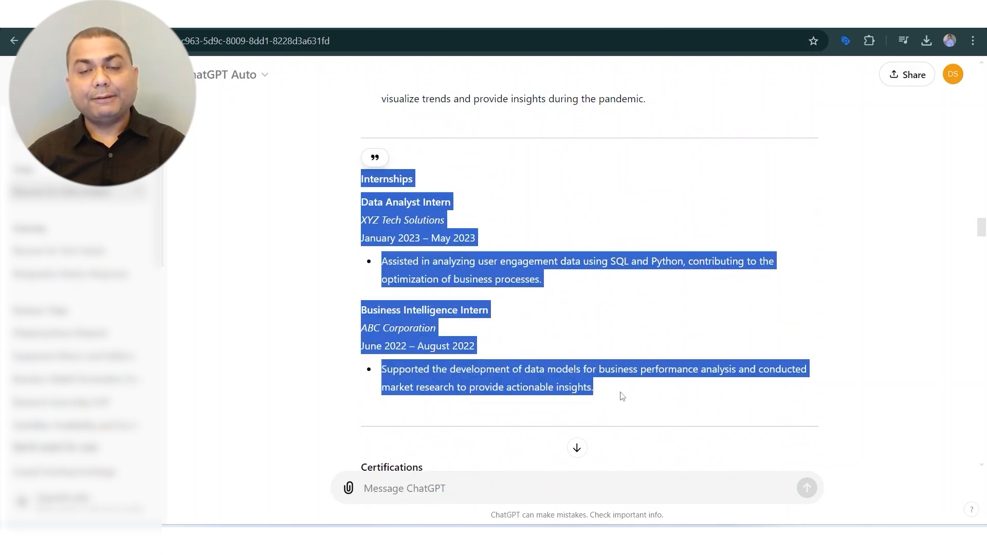
pyautogui.scroll(-5, 614, 351)
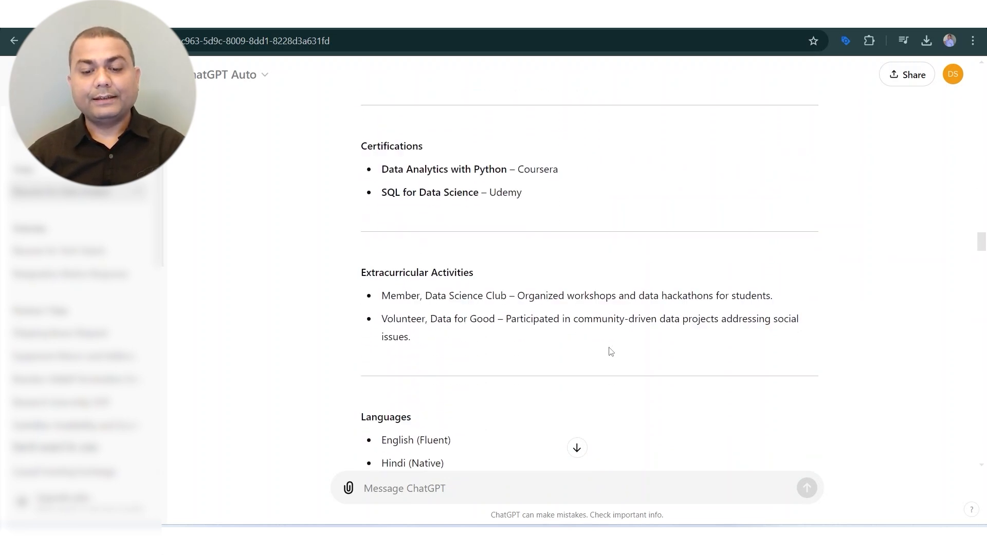
# - Review the revised resume's Certifications, Extracurricular Activities and Languages sections, highlighting parts of the text
pyautogui.moveTo(348, 153); pyautogui.dragTo(520, 224)
pyautogui.scroll(-2, 520, 224)
pyautogui.moveTo(369, 144); pyautogui.dragTo(390, 169)
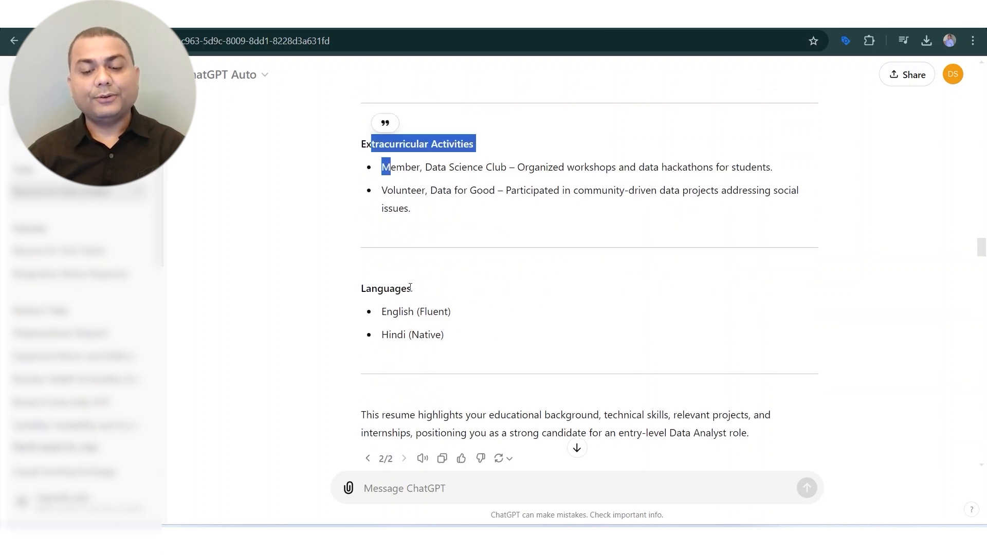
pyautogui.click(411, 288)
pyautogui.scroll(-3, 509, 302)
pyautogui.scroll(-3, 512, 307)
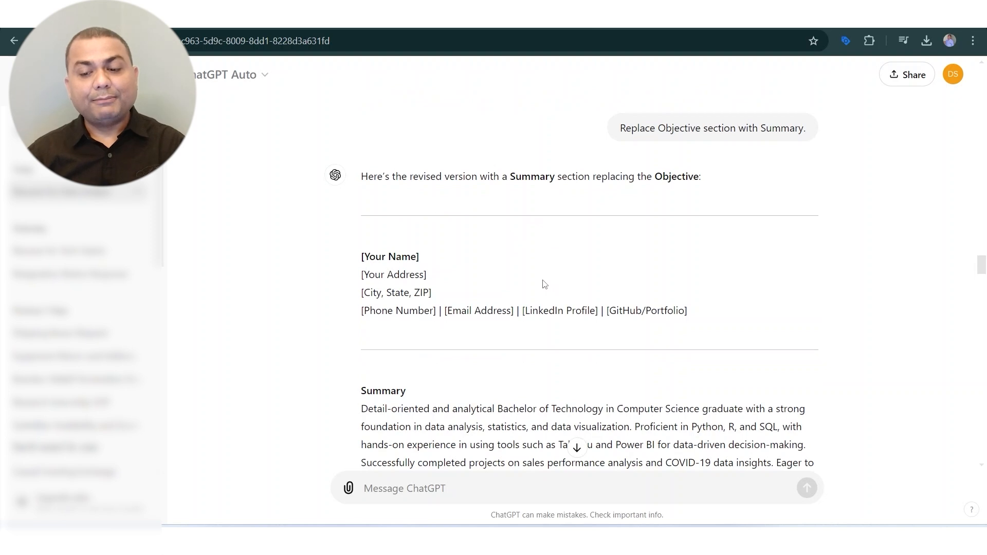
# - Highlight the follow-up prompt "Replace Objective section with Summary." and the Summary heading in its response
pyautogui.scroll(2, 544, 285)
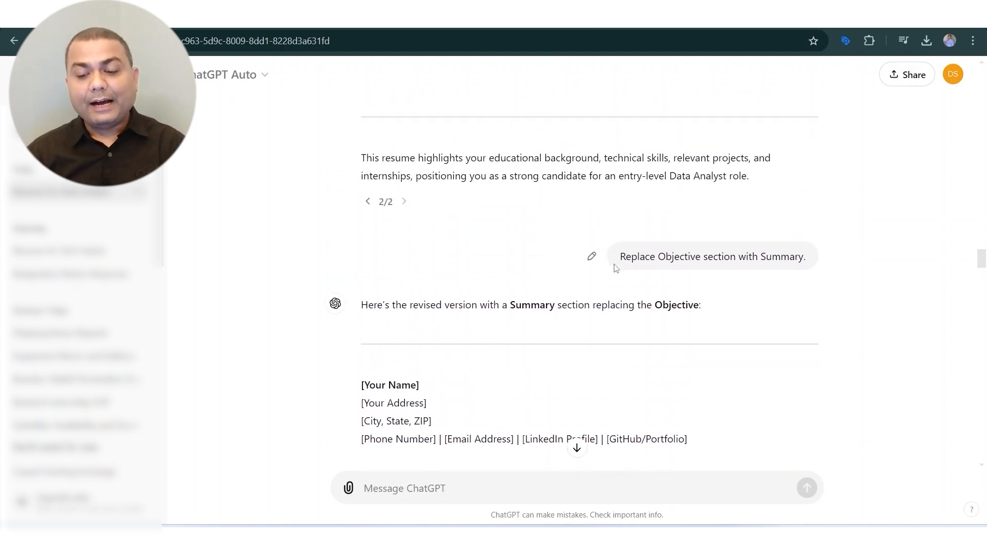
pyautogui.moveTo(620, 256); pyautogui.dragTo(811, 269)
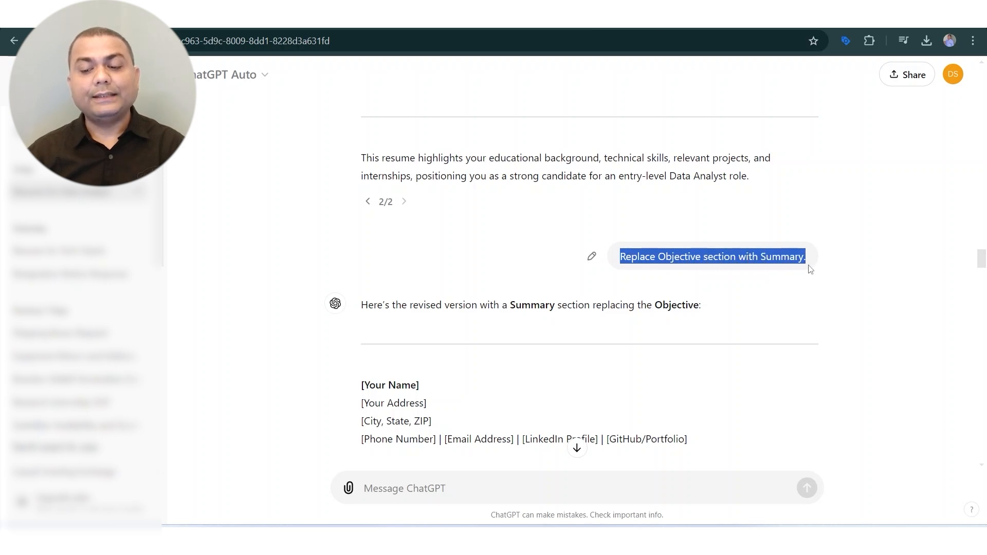
pyautogui.scroll(-6, 704, 301)
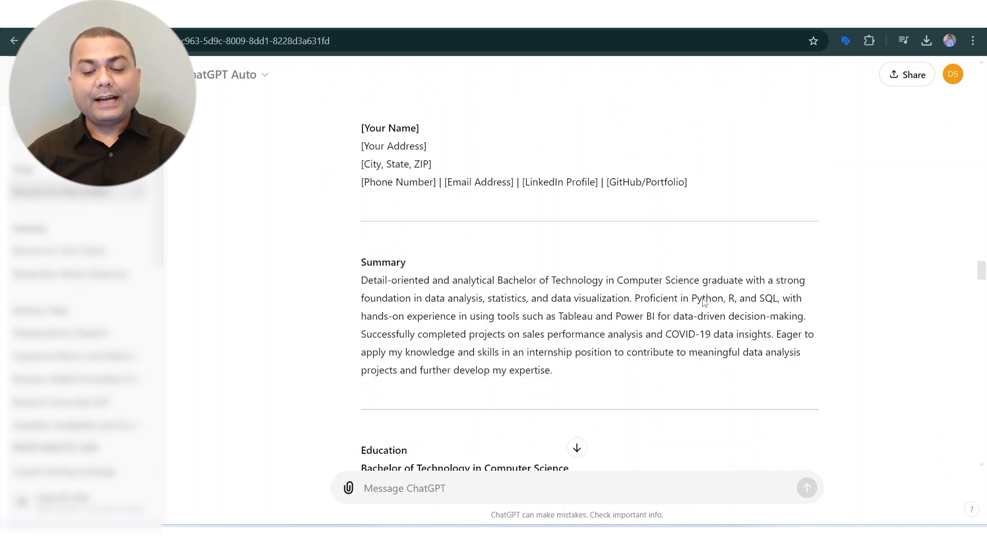
pyautogui.doubleClick(383, 198)
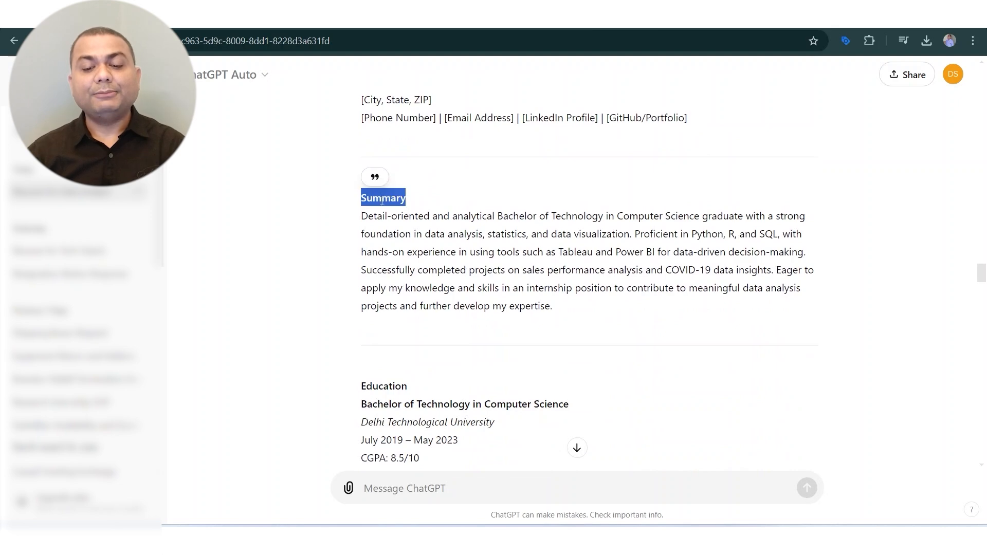
# - Compare the previous resume's Objective with the new version's Summary, highlight the Summary text, and look through the remaining sections
pyautogui.scroll(20, 504, 235)
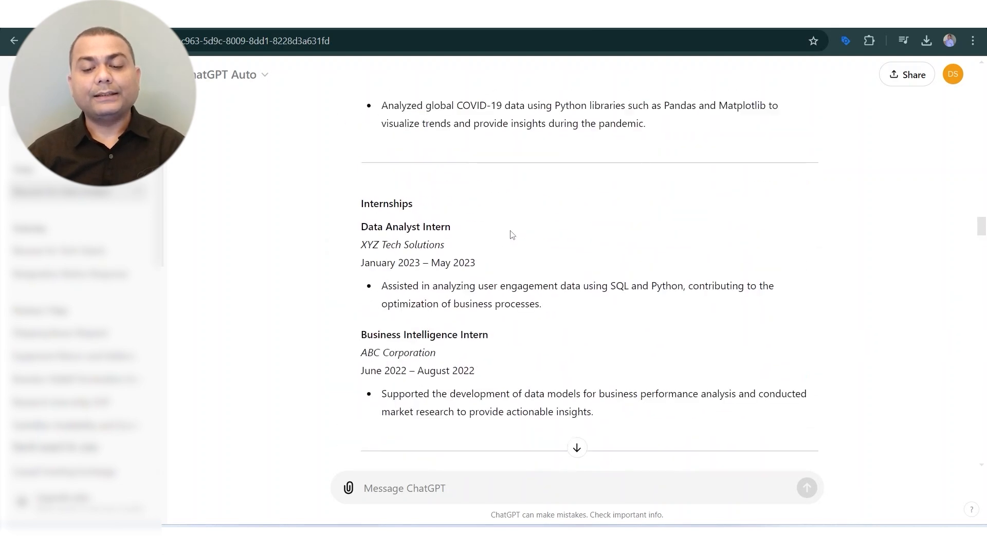
pyautogui.scroll(10, 519, 228)
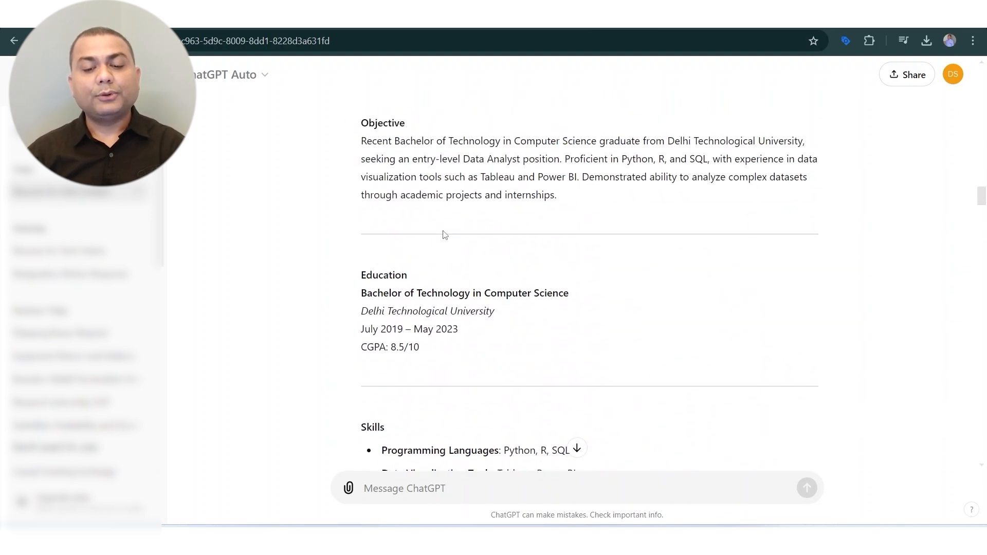
pyautogui.scroll(1, 429, 242)
pyautogui.doubleClick(383, 251)
pyautogui.scroll(-20, 538, 329)
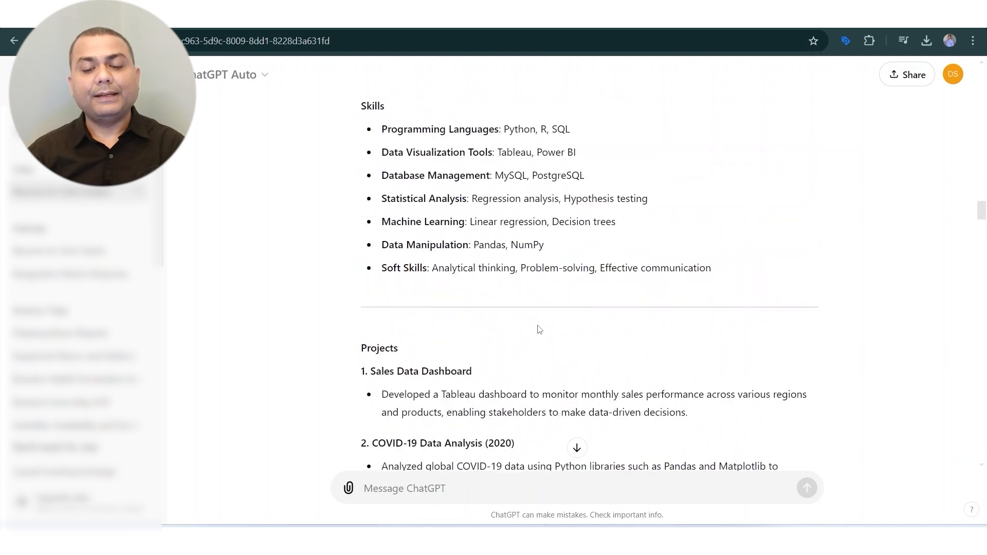
pyautogui.scroll(-12, 538, 319)
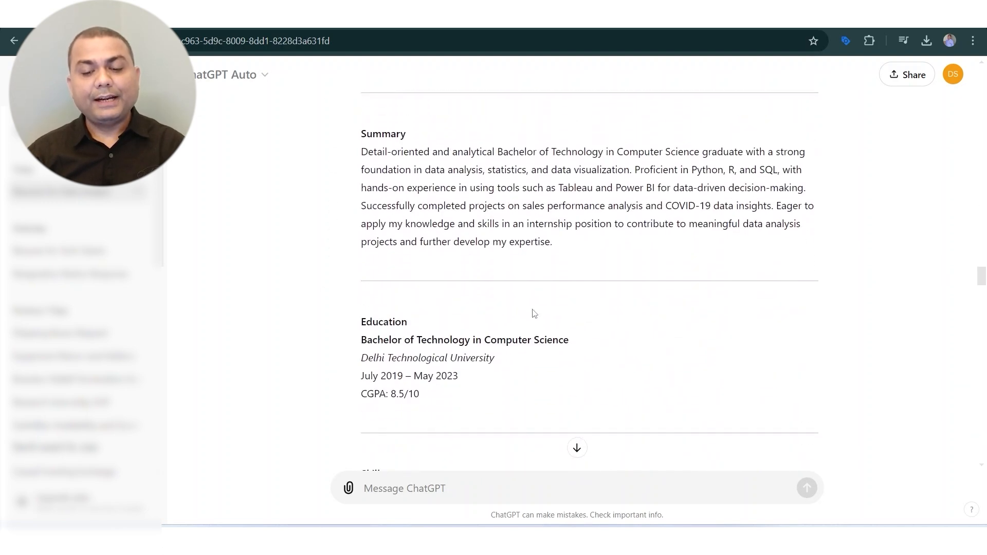
pyautogui.moveTo(564, 241); pyautogui.dragTo(356, 161)
pyautogui.scroll(-18, 492, 314)
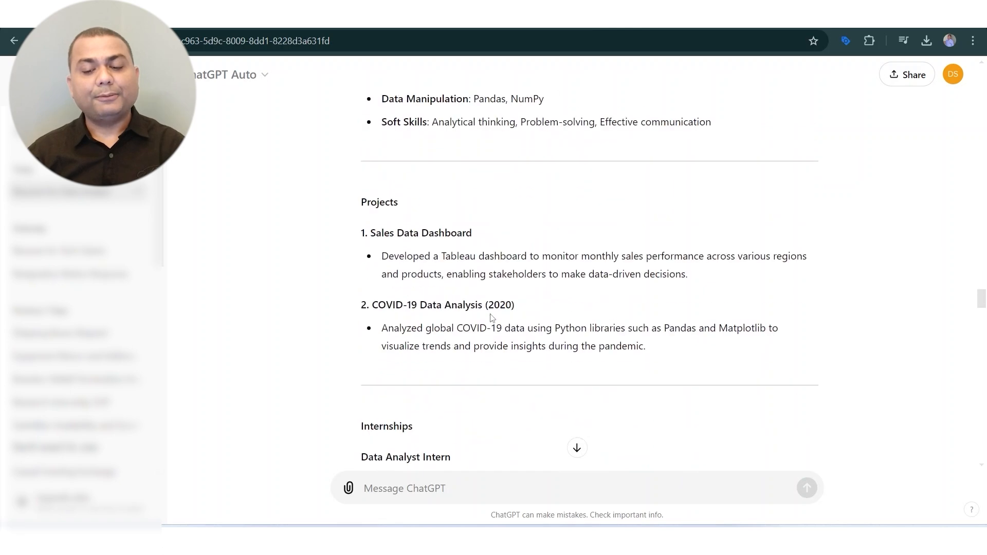
pyautogui.scroll(-9, 494, 318)
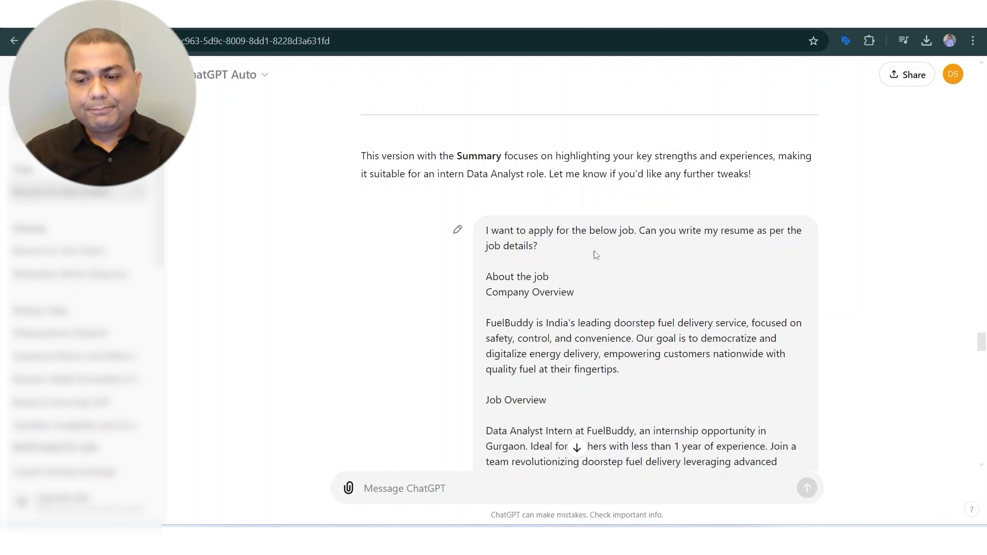
# - Switch to LinkedIn and look through the FuelBuddy Data Analyst Intern posting, from the company overview to the desired skills
pyautogui.click(568, 16)
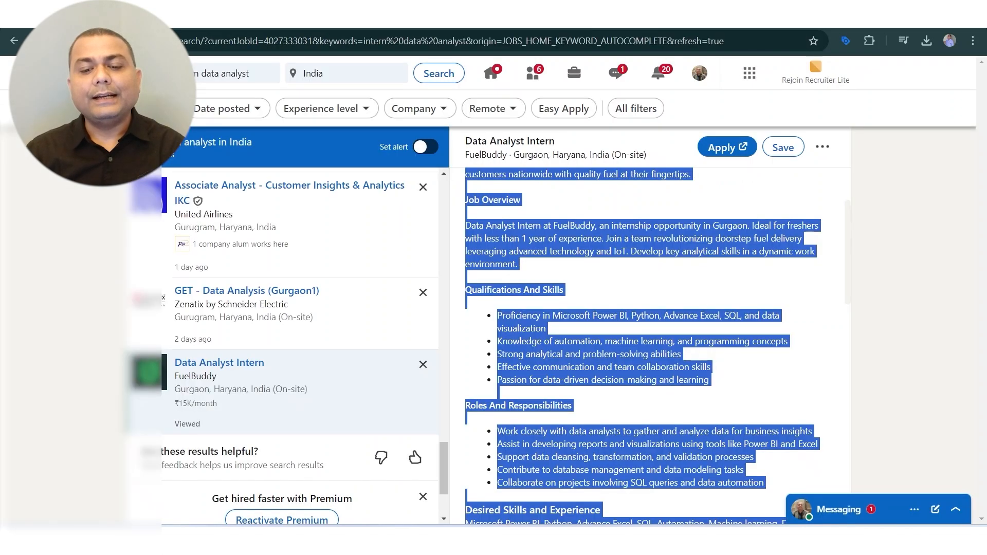
pyautogui.scroll(-2, 638, 376)
pyautogui.scroll(-2, 637, 373)
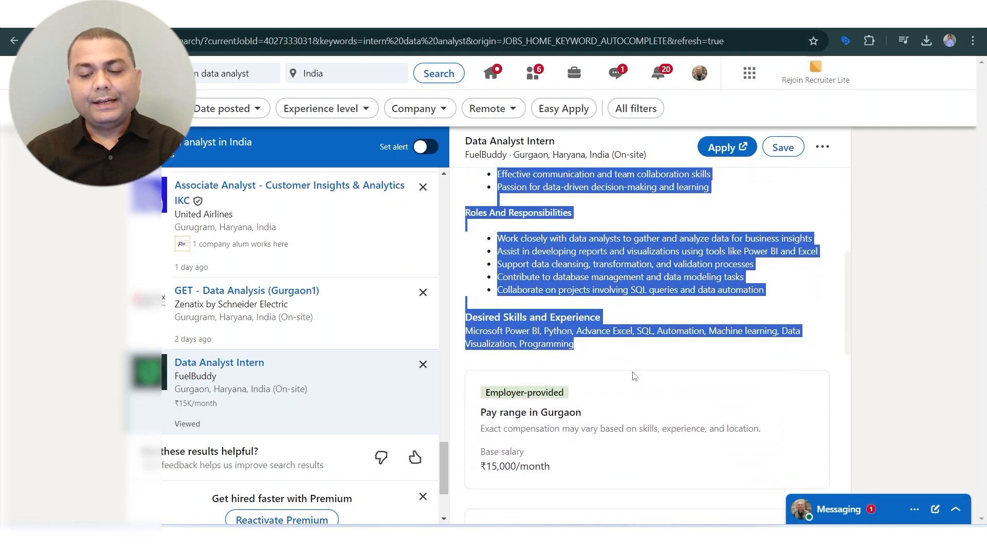
pyautogui.scroll(5, 616, 360)
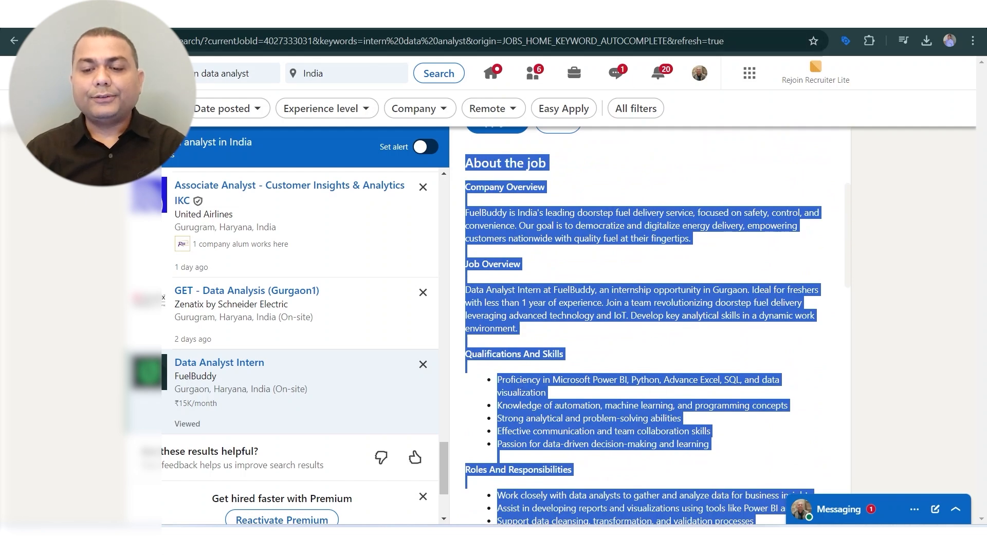
# - Return to ChatGPT and examine the prompt requesting a resume for the FuelBuddy job, highlighting the request and the start of the job details
pyautogui.click(584, 16)
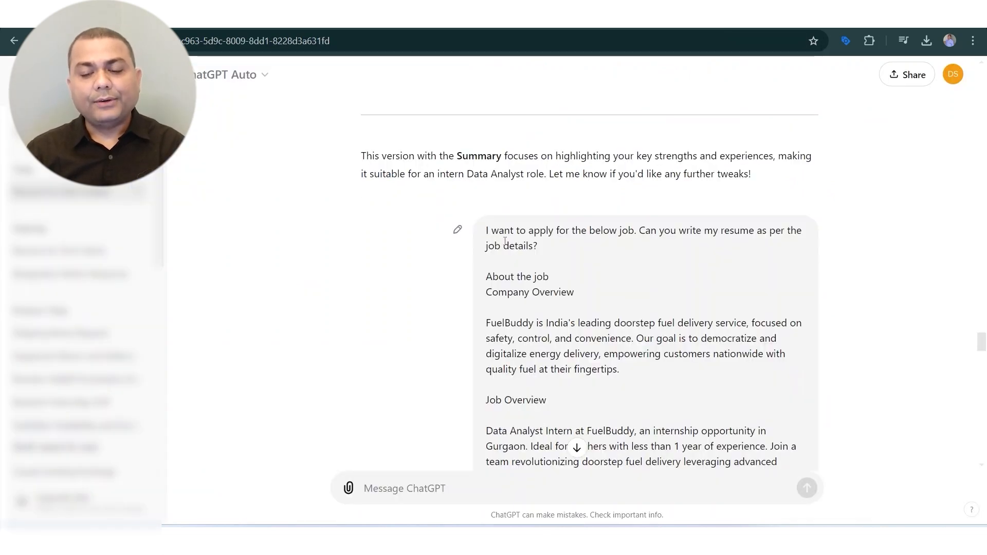
pyautogui.moveTo(486, 231); pyautogui.dragTo(640, 234)
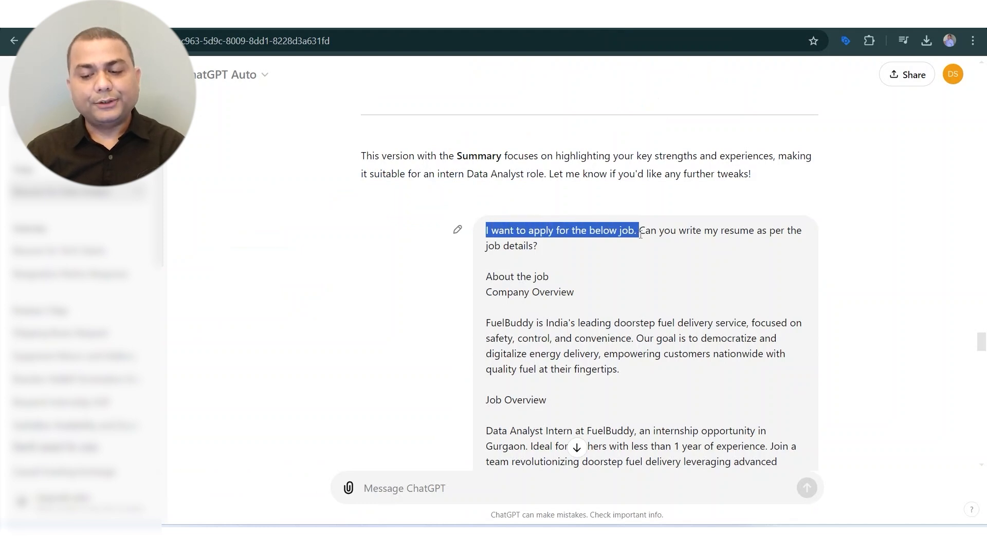
pyautogui.click(704, 226)
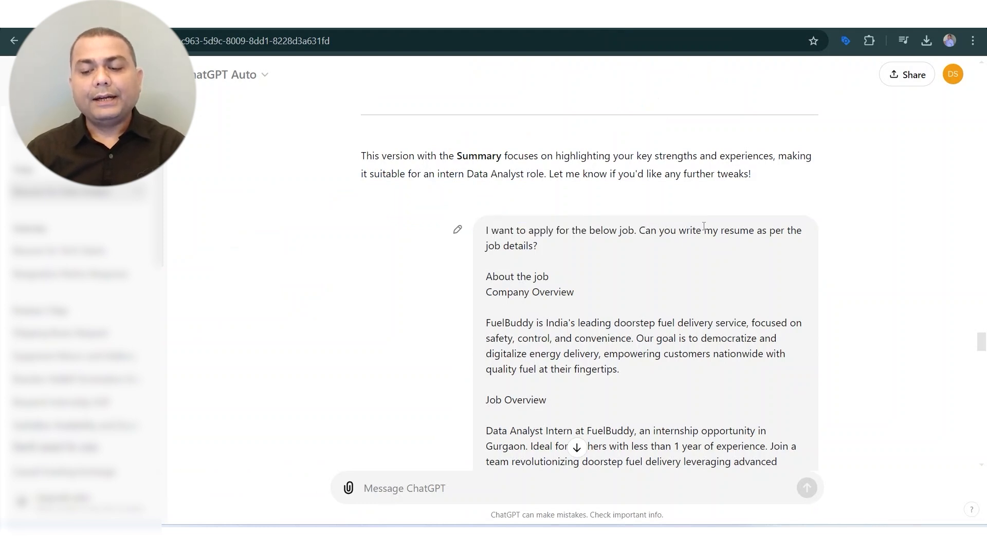
pyautogui.moveTo(693, 230); pyautogui.dragTo(763, 249)
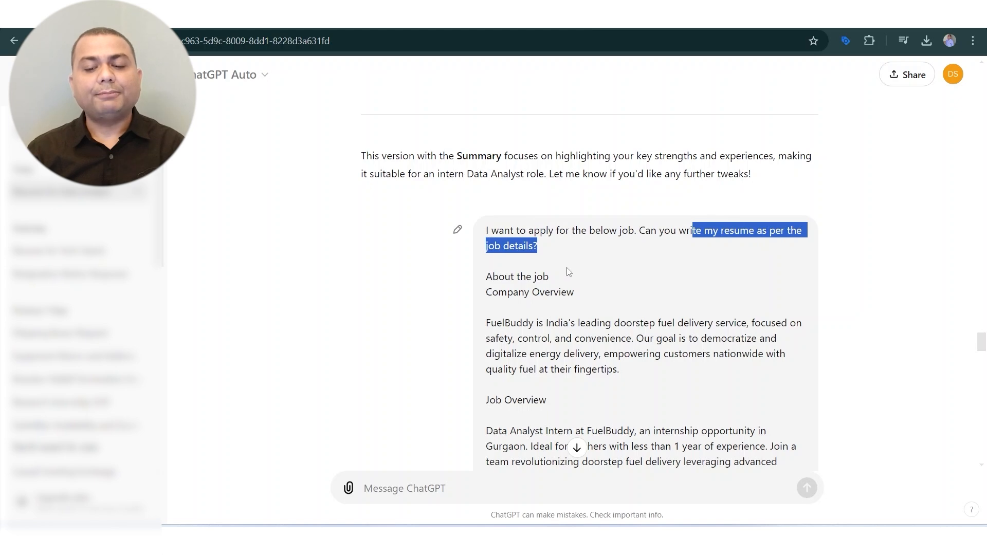
pyautogui.scroll(-1, 566, 262)
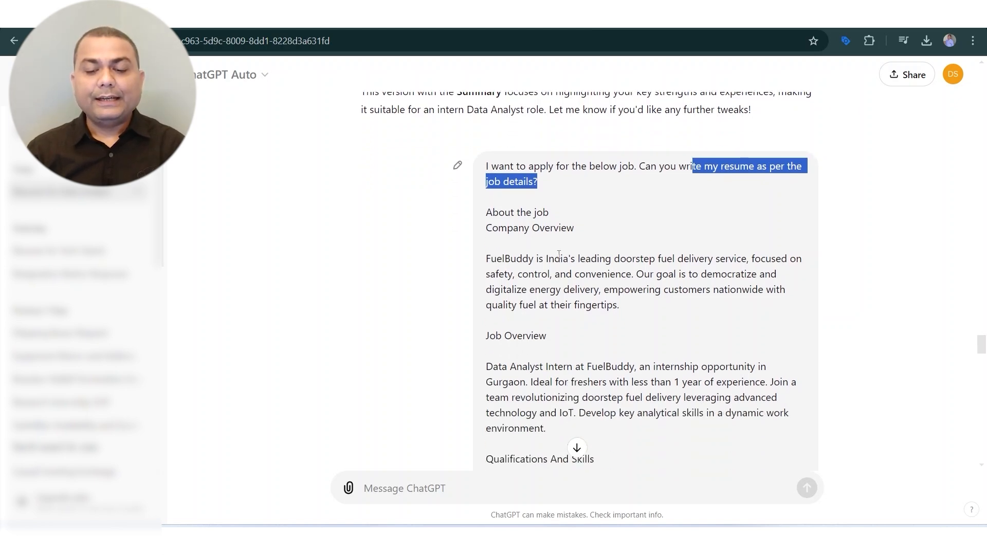
pyautogui.click(558, 254)
pyautogui.moveTo(492, 212); pyautogui.dragTo(550, 351)
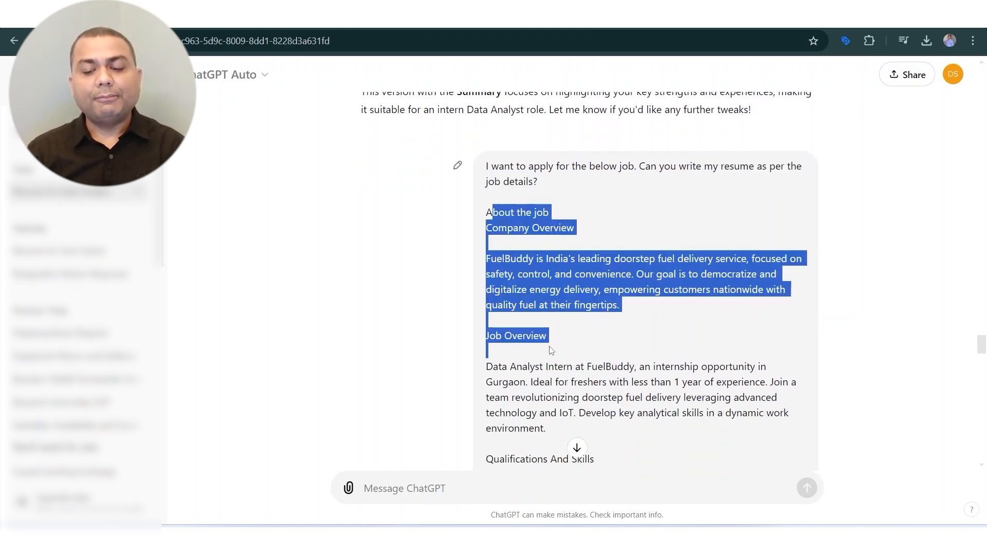
pyautogui.scroll(-9, 550, 351)
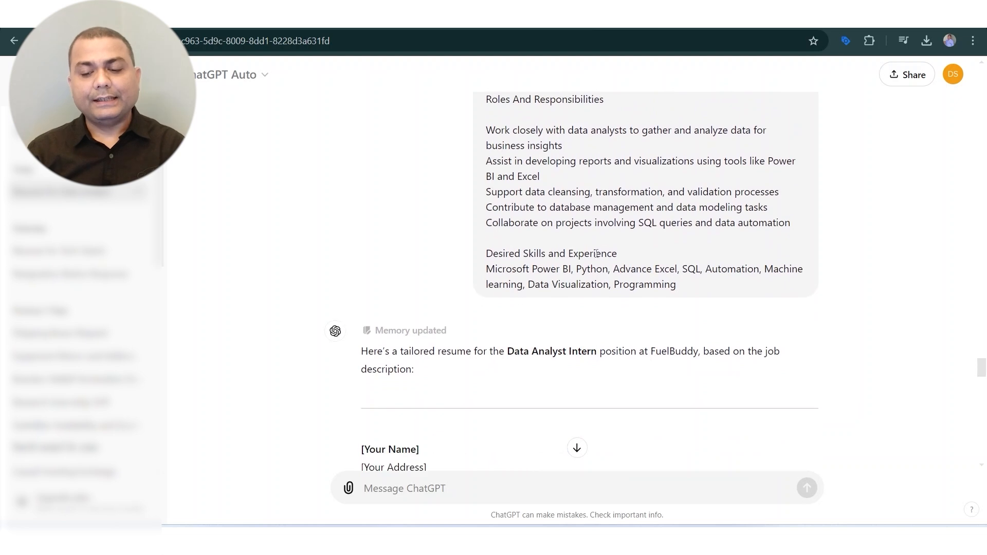
# - Review the contact details, Summary, Education and Skills of the FuelBuddy resume, highlighting the Summary and Education text
pyautogui.scroll(-3, 647, 311)
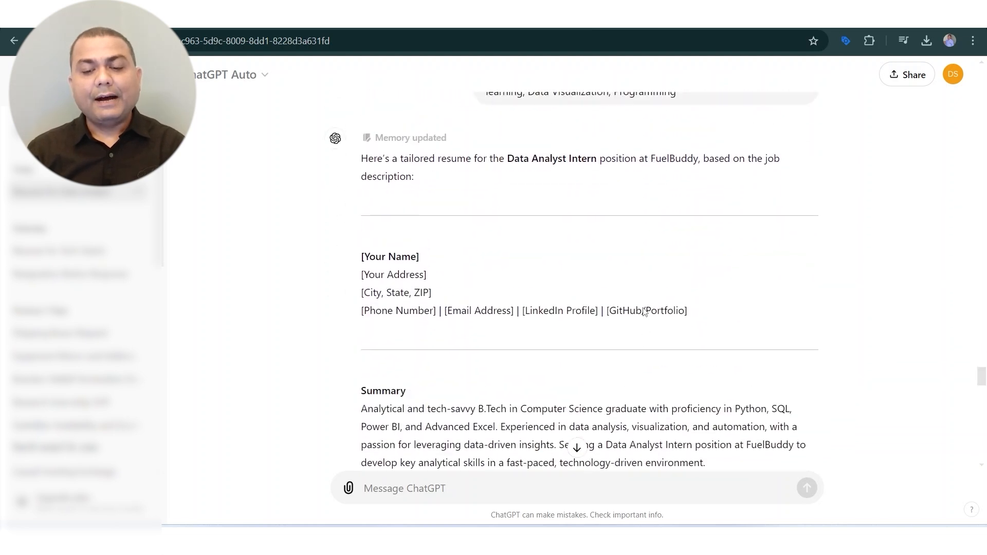
pyautogui.scroll(-3, 545, 293)
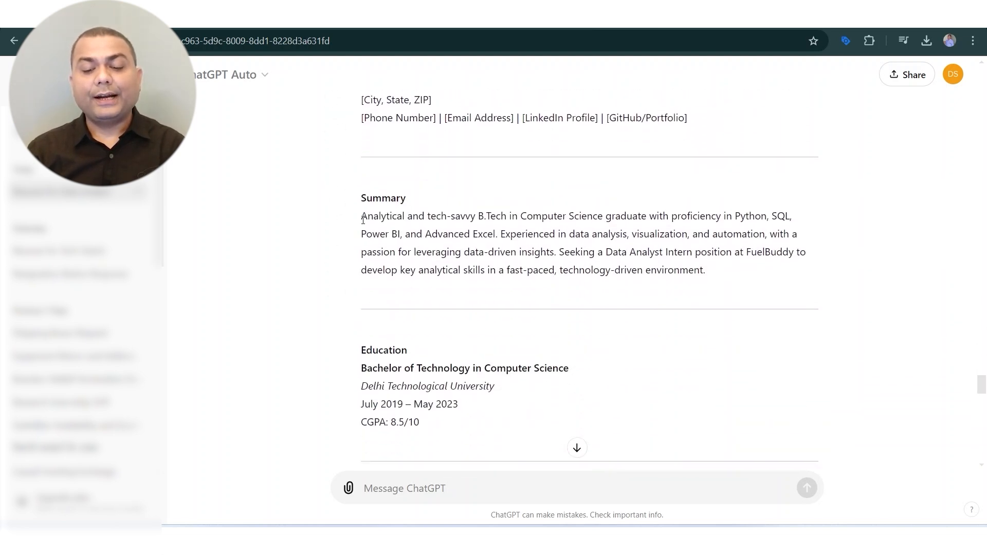
pyautogui.moveTo(363, 220); pyautogui.dragTo(717, 273)
pyautogui.scroll(-3, 686, 272)
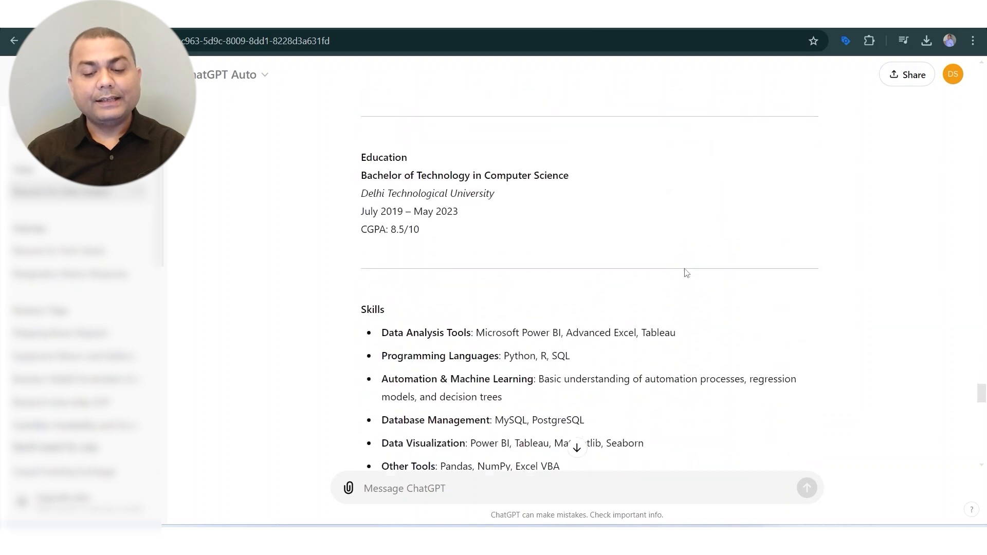
pyautogui.moveTo(366, 156); pyautogui.dragTo(430, 236)
pyautogui.scroll(-1, 446, 267)
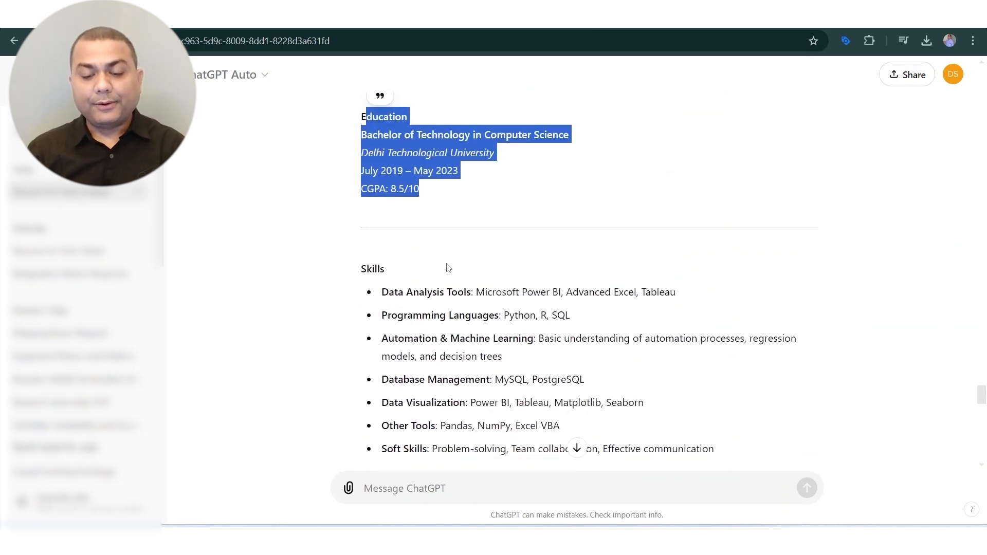
pyautogui.scroll(-3, 355, 163)
pyautogui.scroll(-4, 376, 231)
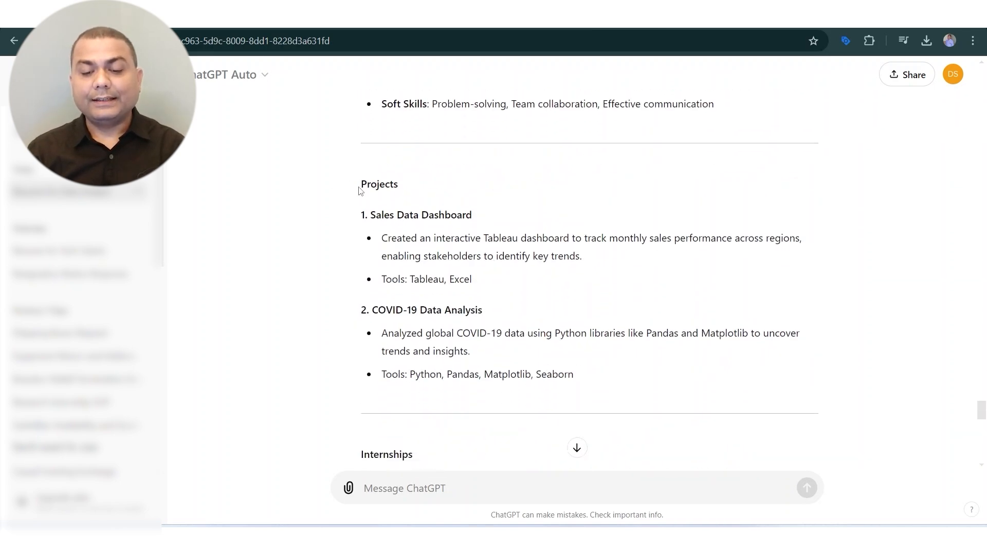
# - Highlight the FuelBuddy resume's Projects section and read on through Internships, Certifications, Extracurricular Activities and Languages
pyautogui.moveTo(360, 190); pyautogui.dragTo(612, 377)
pyautogui.scroll(-5, 610, 375)
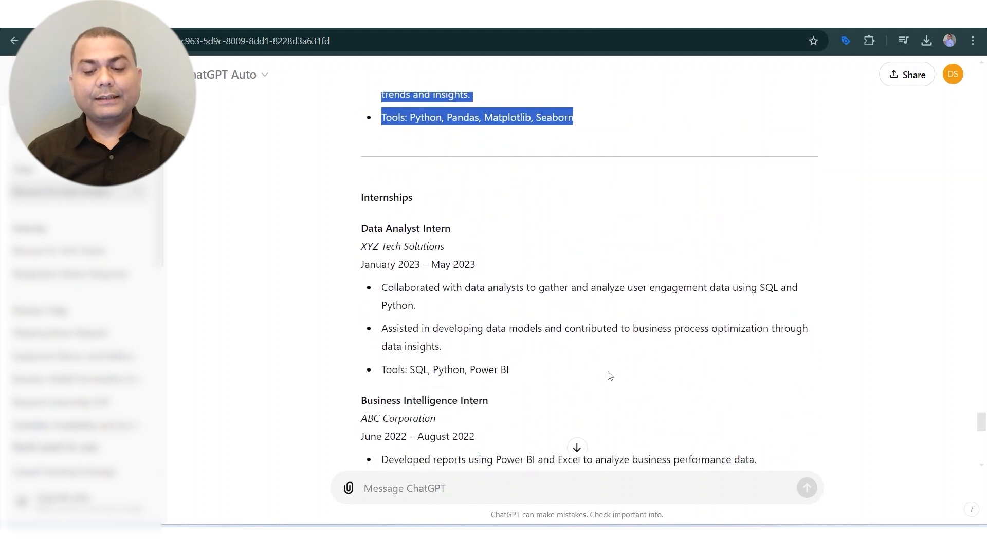
pyautogui.scroll(-3, 465, 271)
pyautogui.scroll(-3, 555, 315)
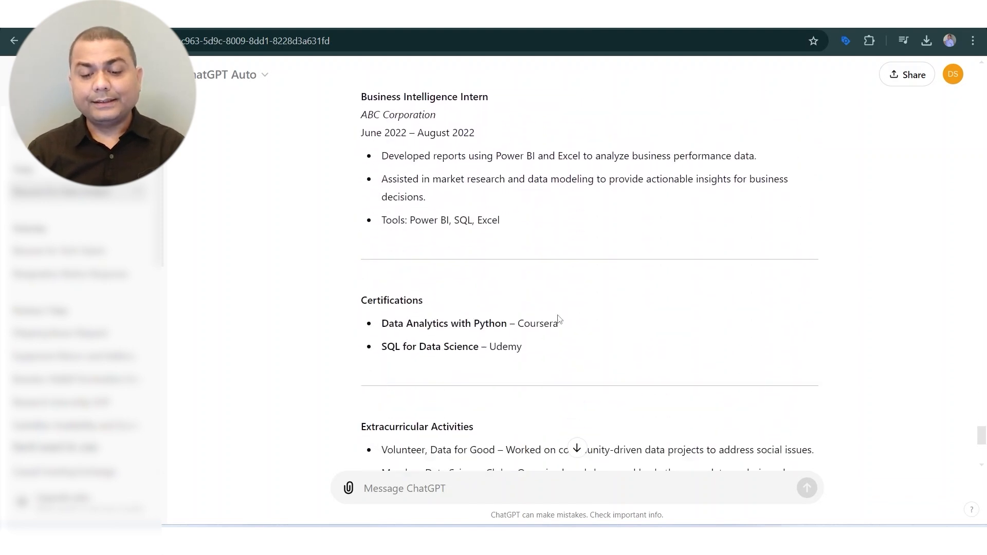
pyautogui.scroll(-2, 558, 318)
pyautogui.scroll(-1, 555, 315)
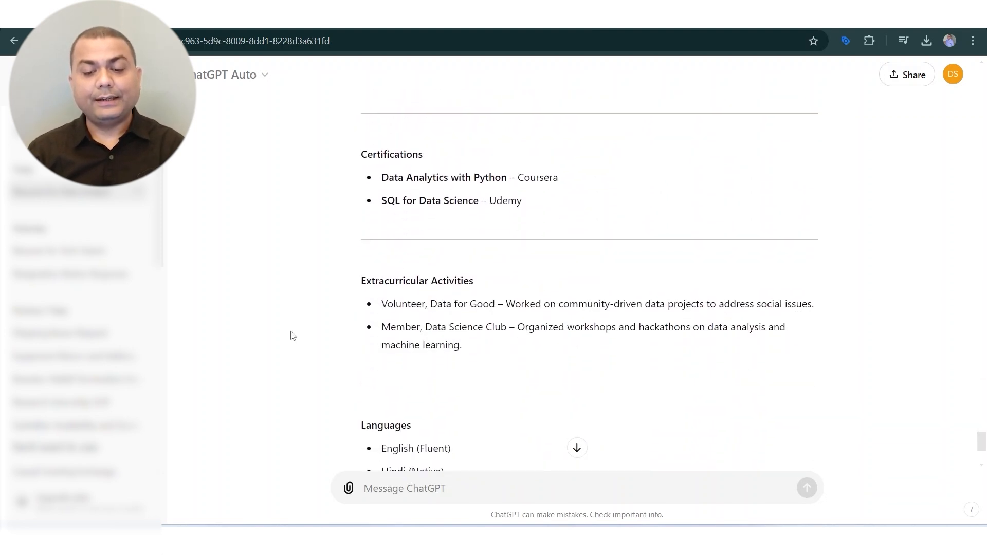
pyautogui.scroll(-3, 534, 323)
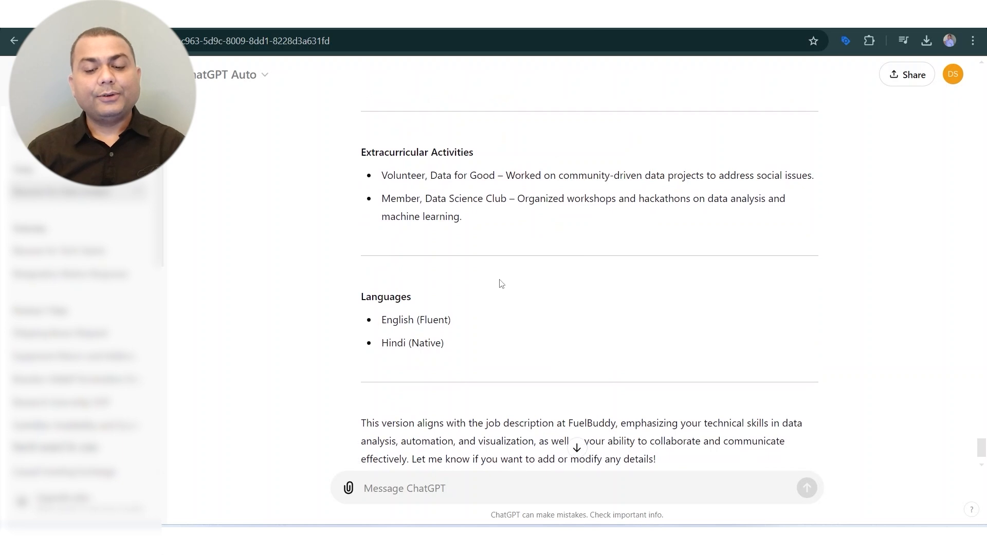
pyautogui.scroll(-2, 499, 283)
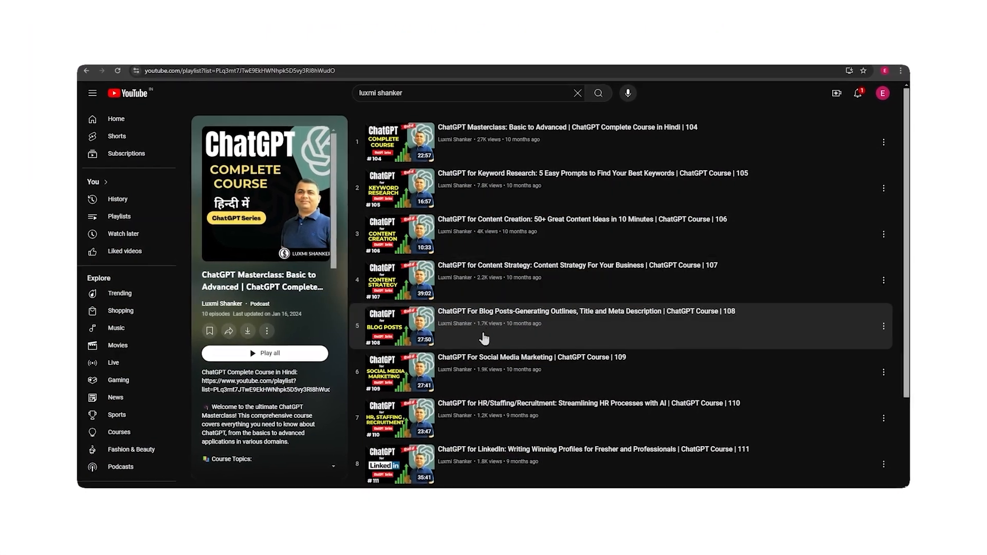
pyautogui.scroll(-2, 502, 439)
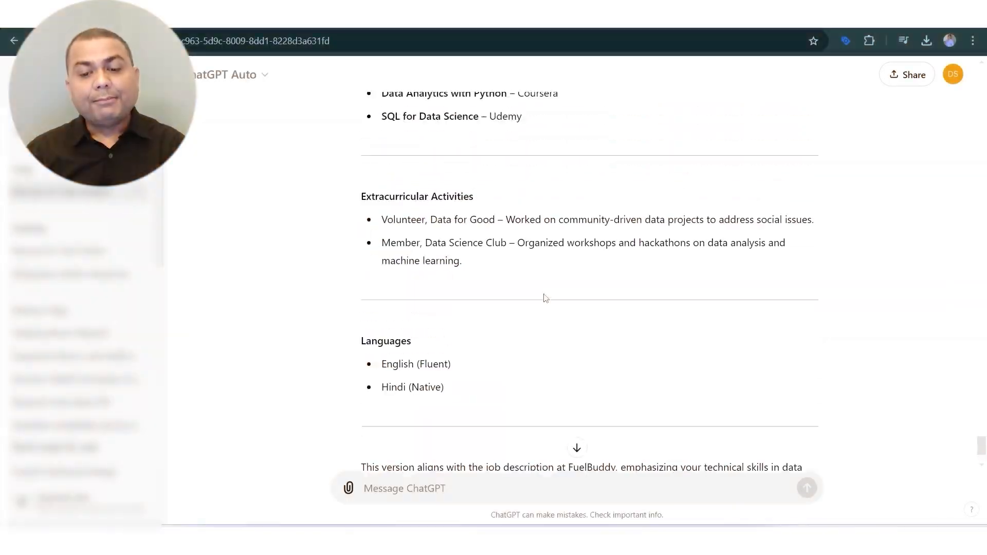
pyautogui.scroll(4, 541, 302)
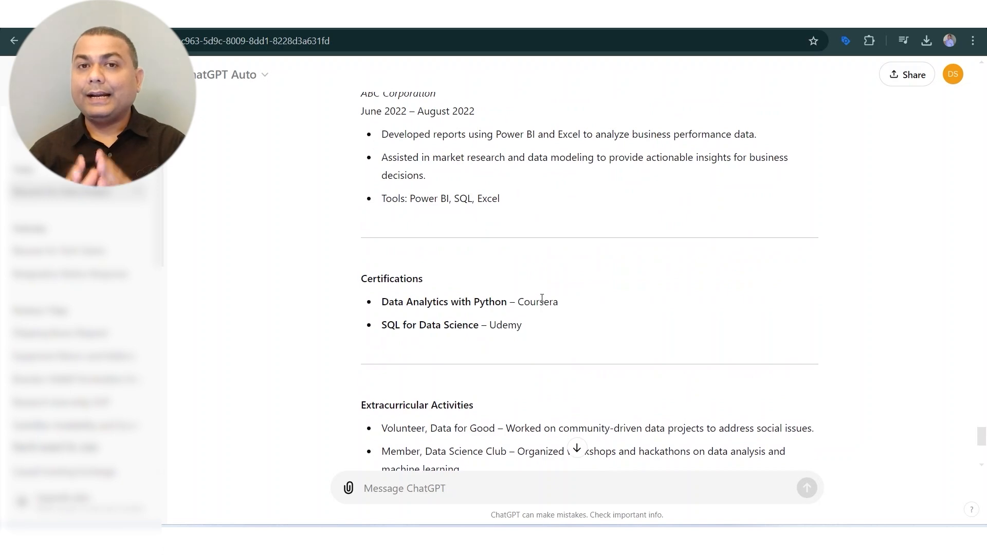
pyautogui.scroll(10, 541, 300)
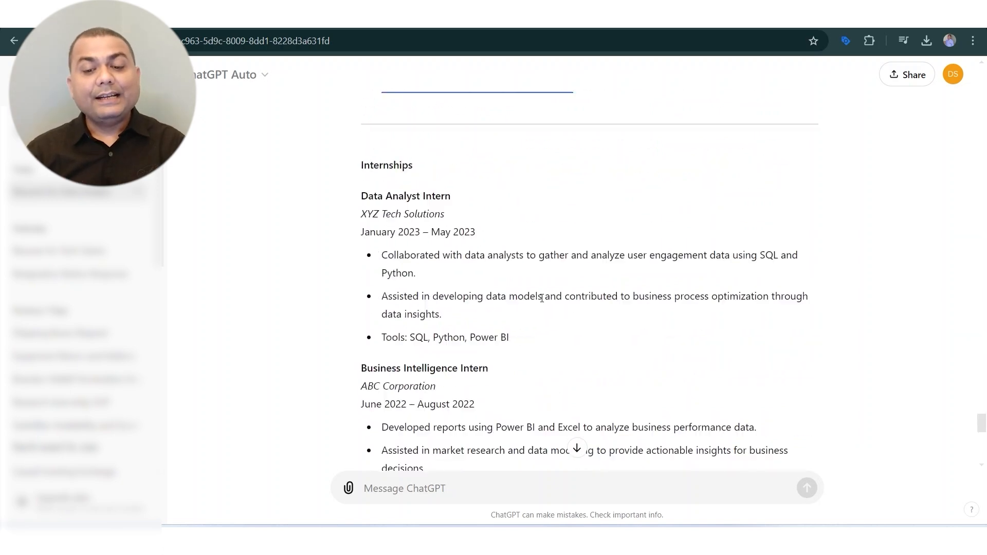
# - Review the Data Analyst Intern and Business Intelligence Intern entries in the FuelBuddy resume's Internships section
pyautogui.scroll(-7, 535, 298)
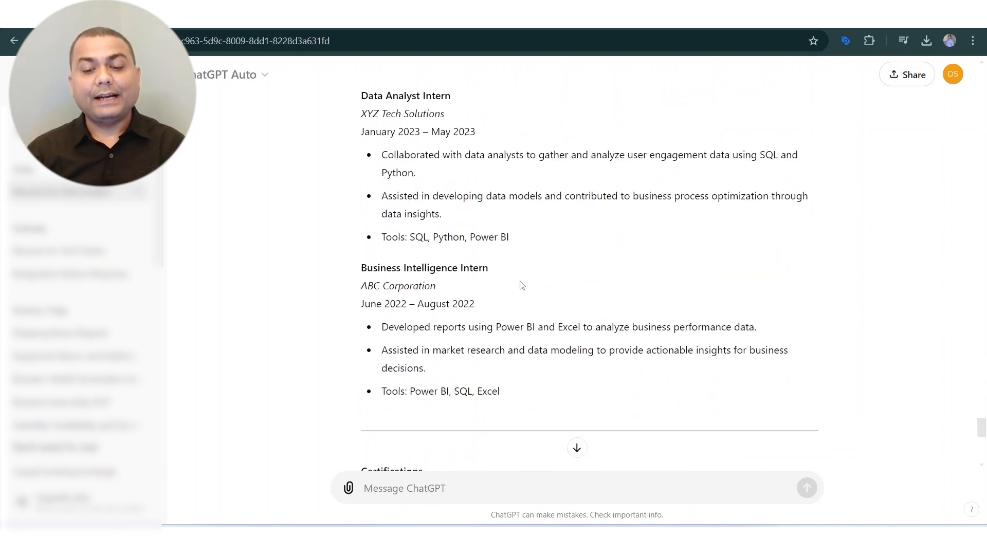
pyautogui.scroll(-5, 524, 291)
pyautogui.scroll(4, 563, 297)
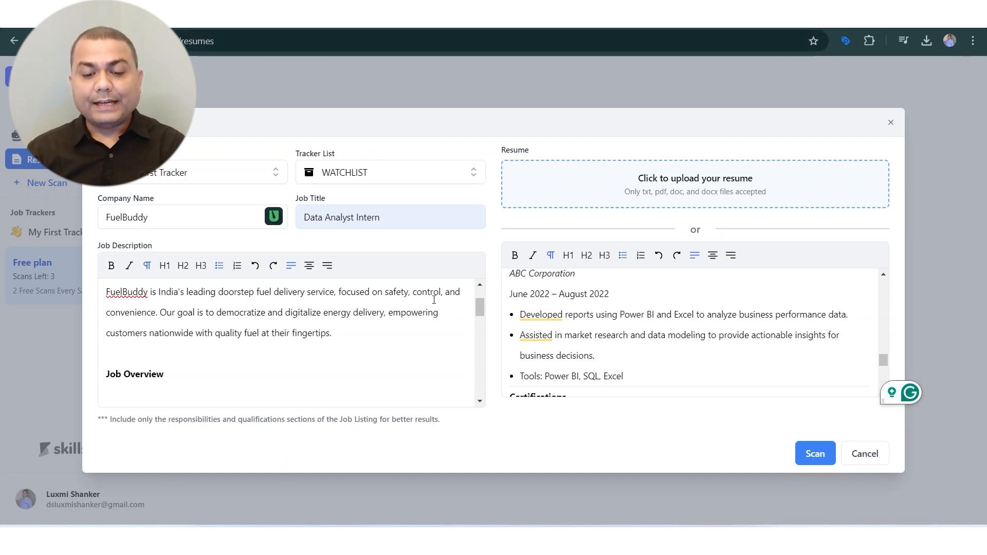
# - In the resume scanner's new scan form, check the FuelBuddy company name, the Data Analyst Intern job title and the pasted job description
pyautogui.click(130, 217)
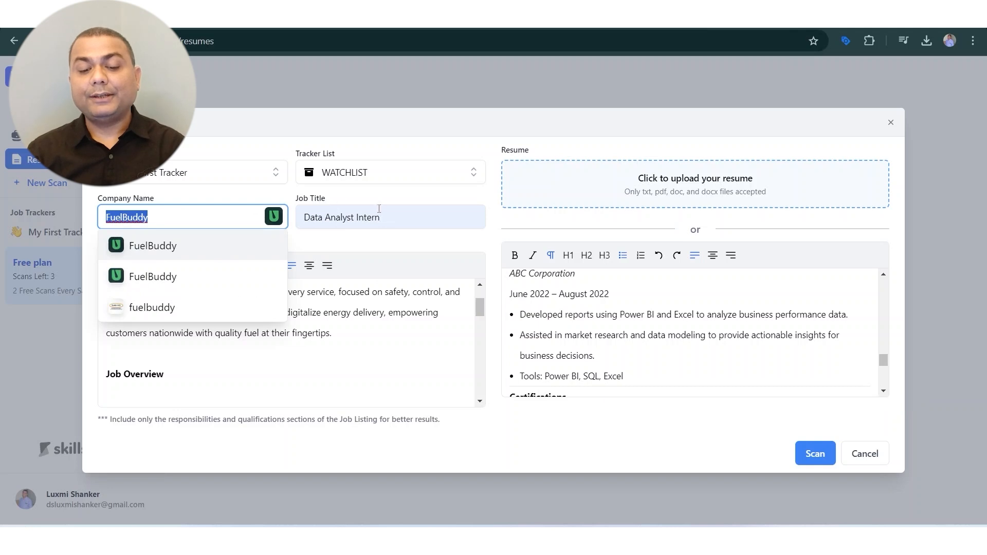
pyautogui.click(402, 221)
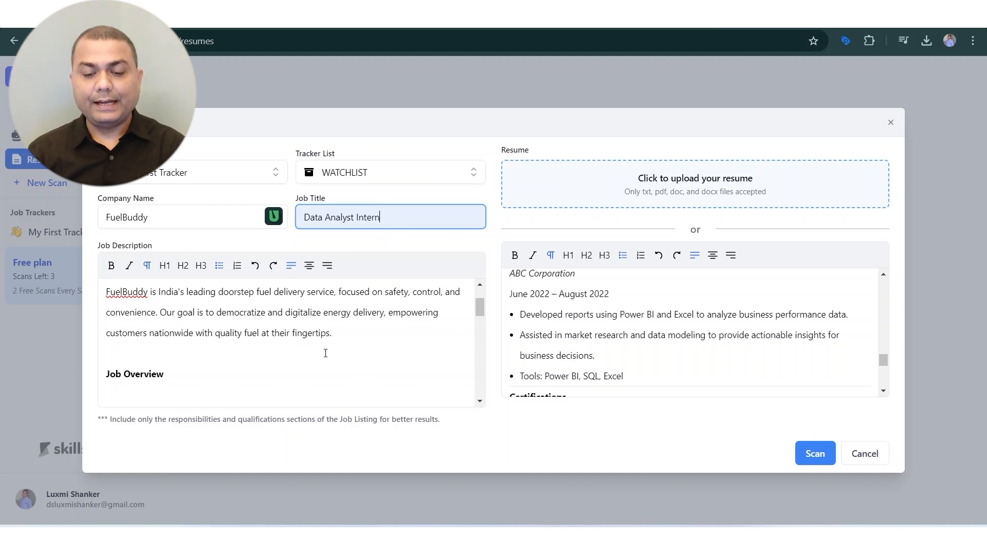
pyautogui.scroll(-10, 325, 353)
pyautogui.scroll(8, 324, 353)
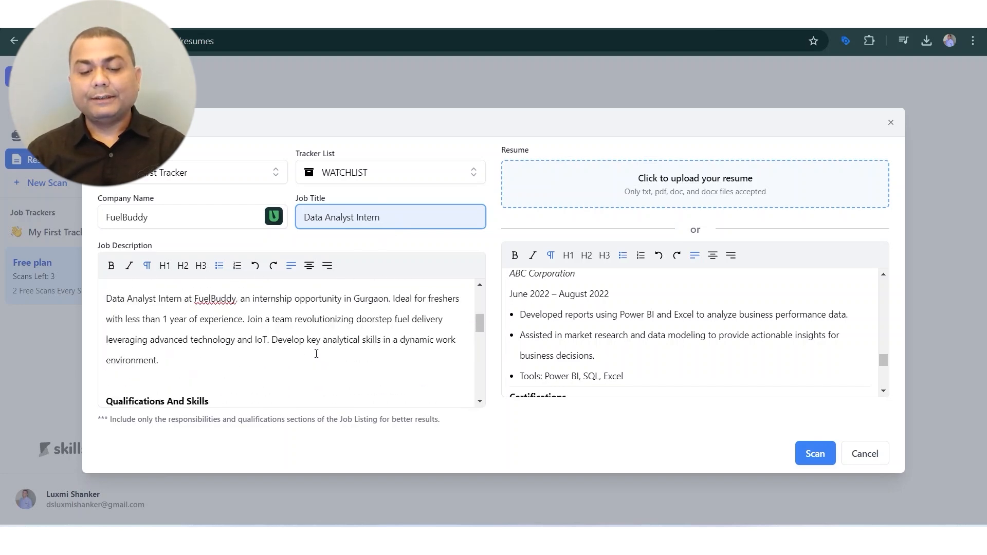
pyautogui.scroll(3, 316, 354)
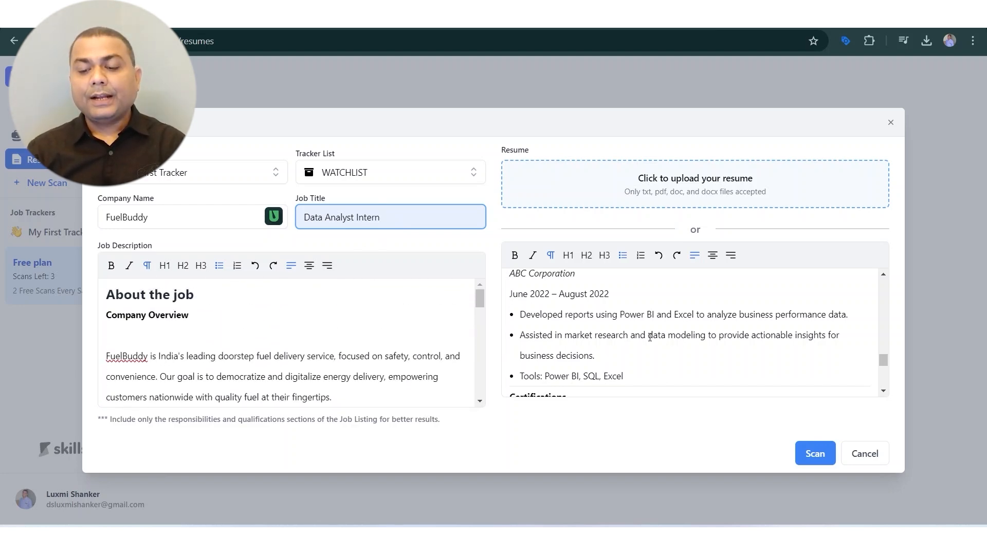
# - Look through the resume text pasted in the scan form, from the internships to Languages and back up to the Summary
pyautogui.click(650, 337)
pyautogui.scroll(-5, 729, 352)
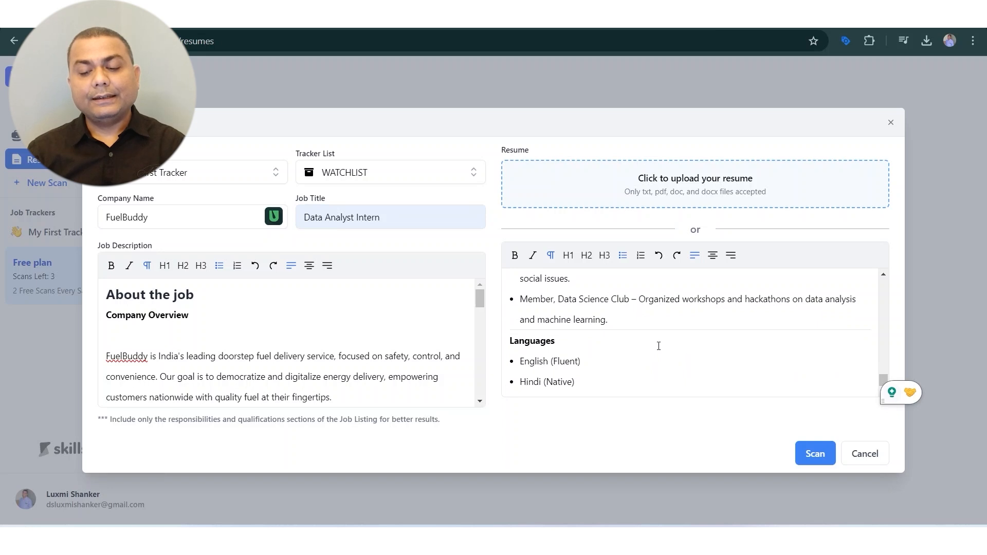
pyautogui.scroll(10, 659, 346)
pyautogui.scroll(3, 656, 345)
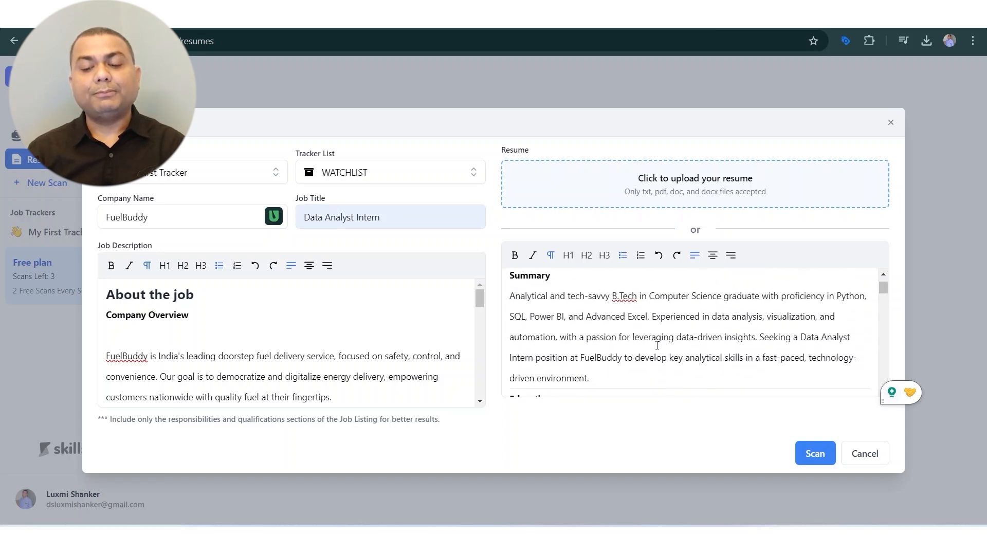